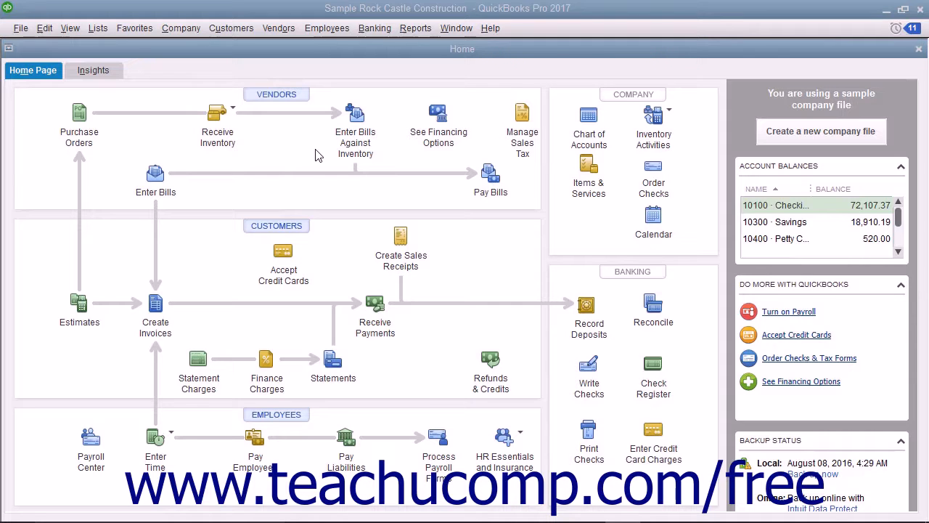
# Open the Profit & Loss Detail report, then close it
pyautogui.click(411, 29)
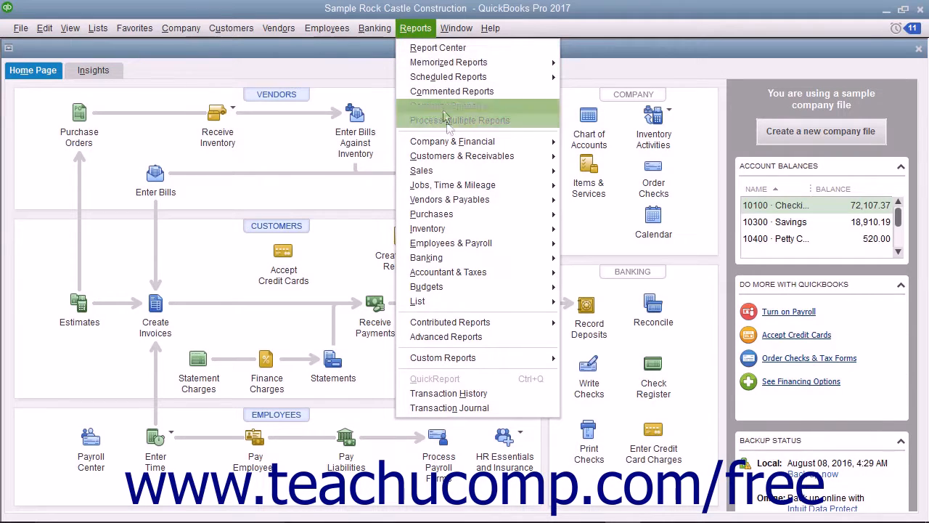
pyautogui.moveTo(459, 148)
pyautogui.click(597, 156)
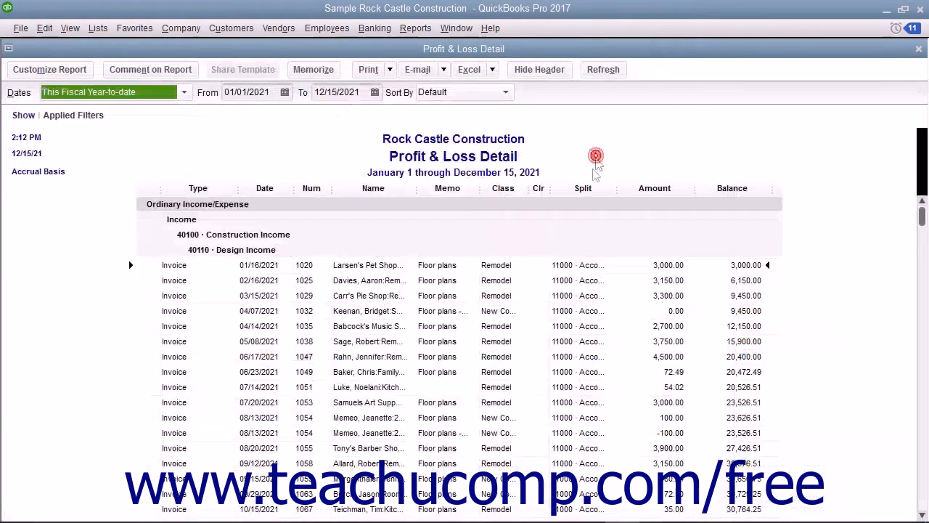
pyautogui.click(916, 49)
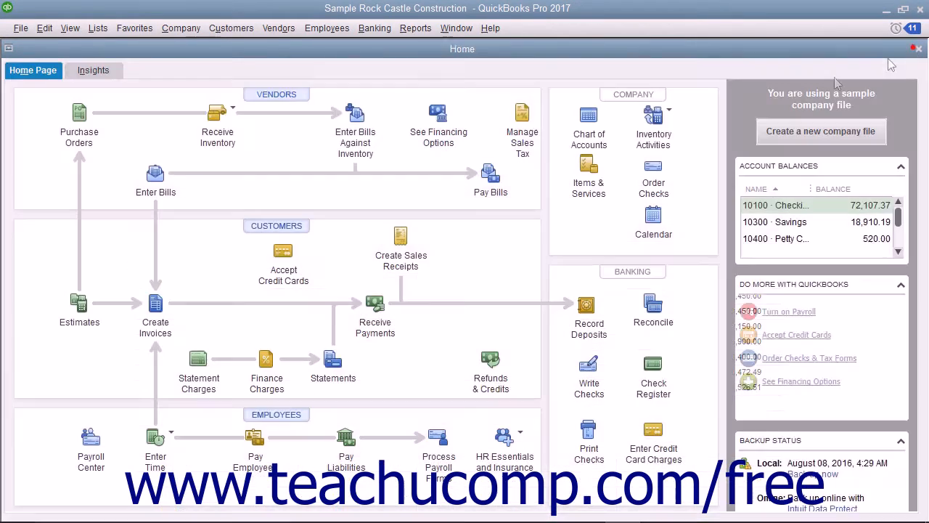
# Open the Profit & Loss Standard report, then close it
pyautogui.click(415, 29)
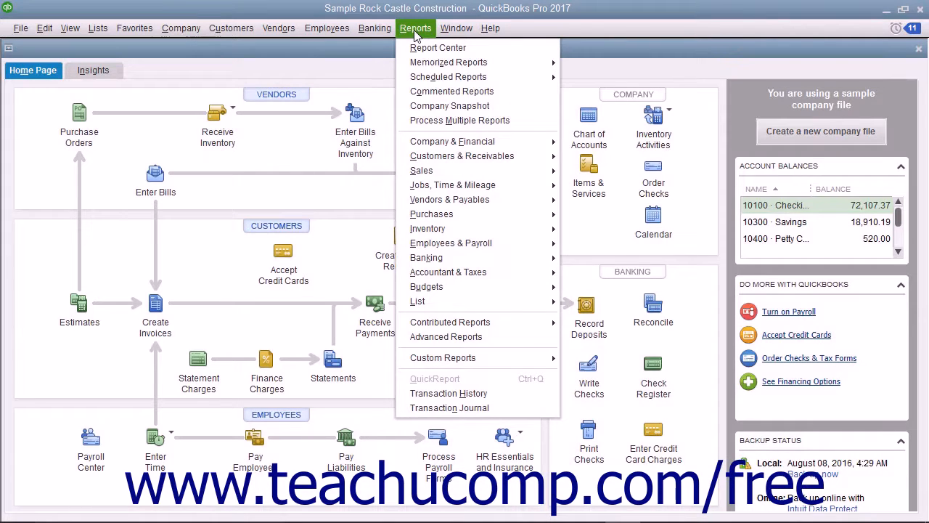
pyautogui.moveTo(465, 141)
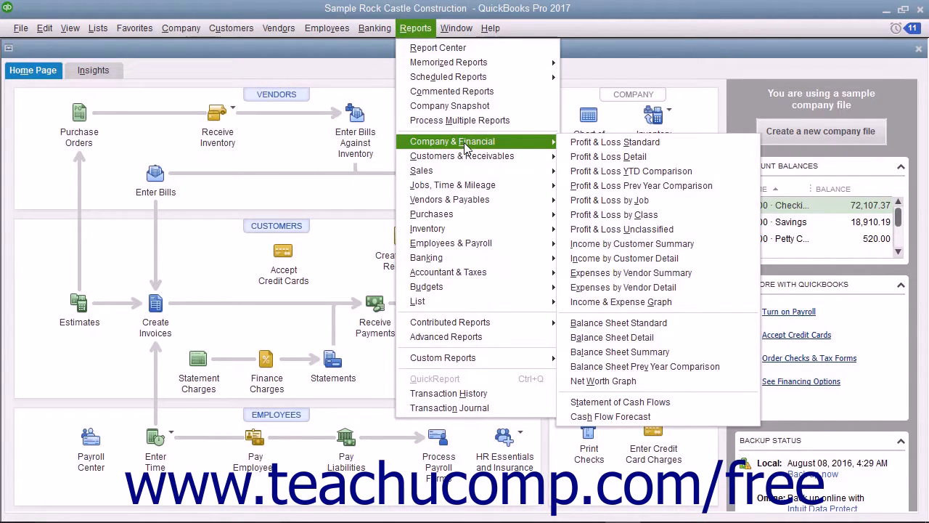
pyautogui.click(588, 144)
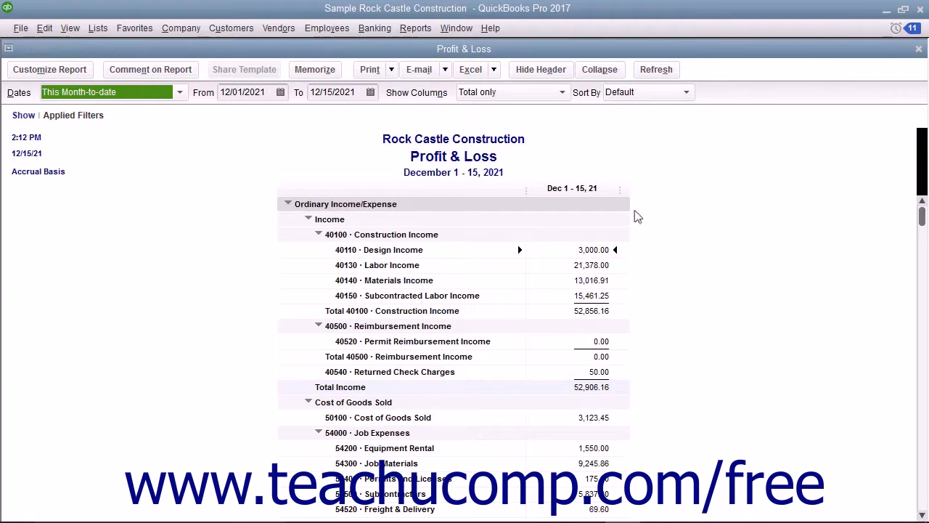
pyautogui.click(918, 50)
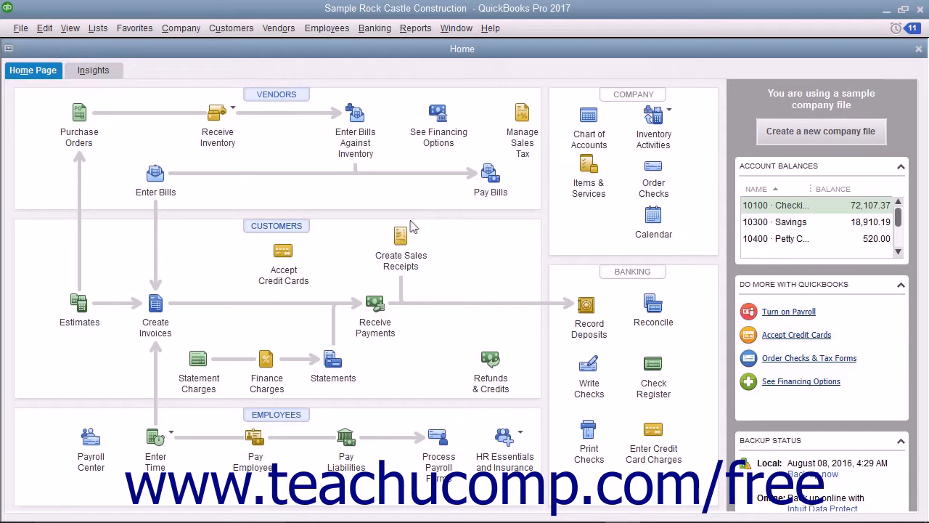
# Open the Open Invoices report, view its customization settings without changes, then close it
pyautogui.click(412, 30)
pyautogui.moveTo(468, 154)
pyautogui.click(592, 211)
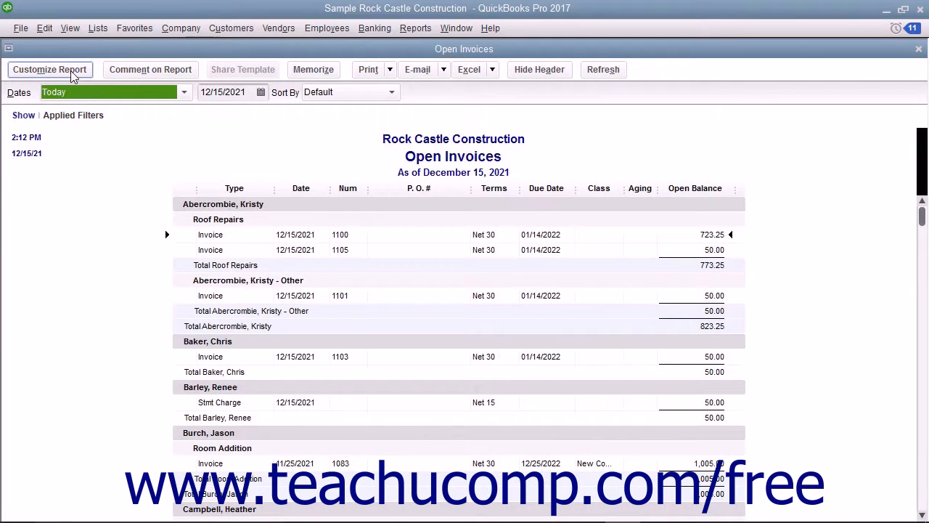
pyautogui.click(70, 70)
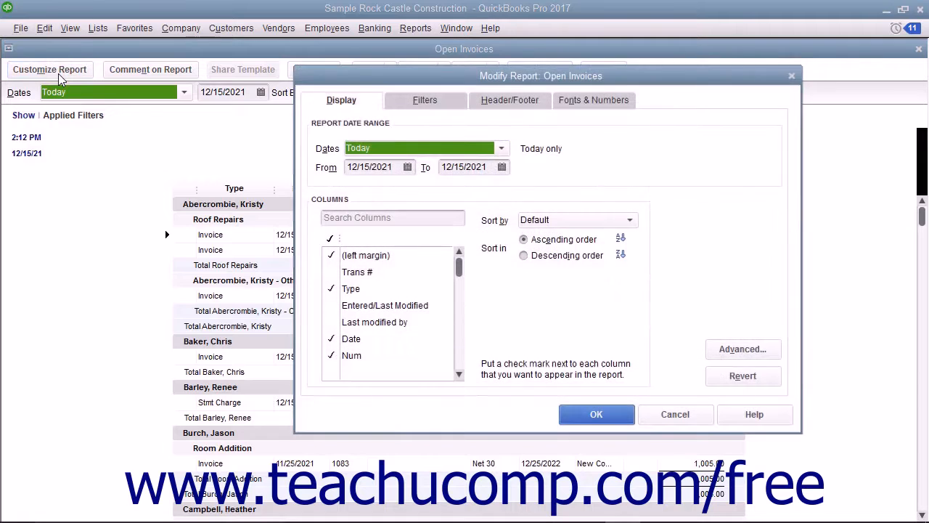
pyautogui.click(361, 85)
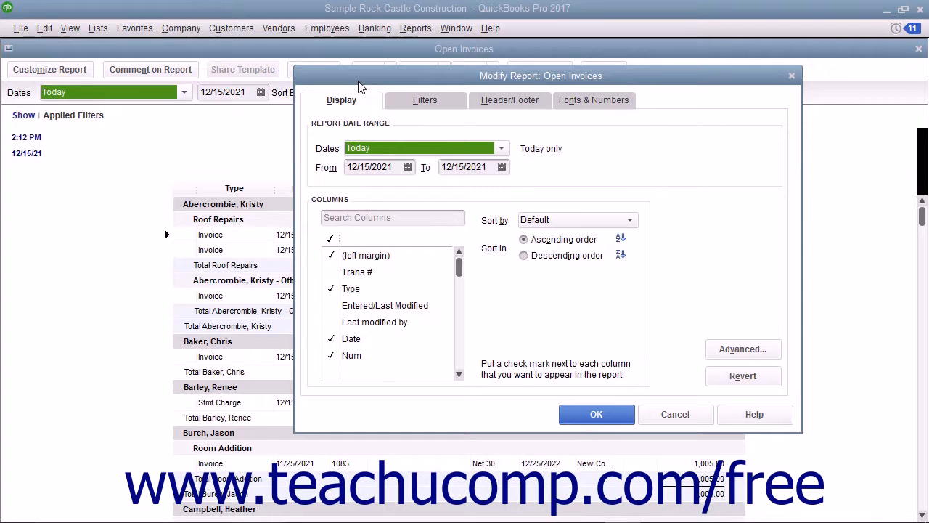
pyautogui.click(675, 414)
pyautogui.click(919, 49)
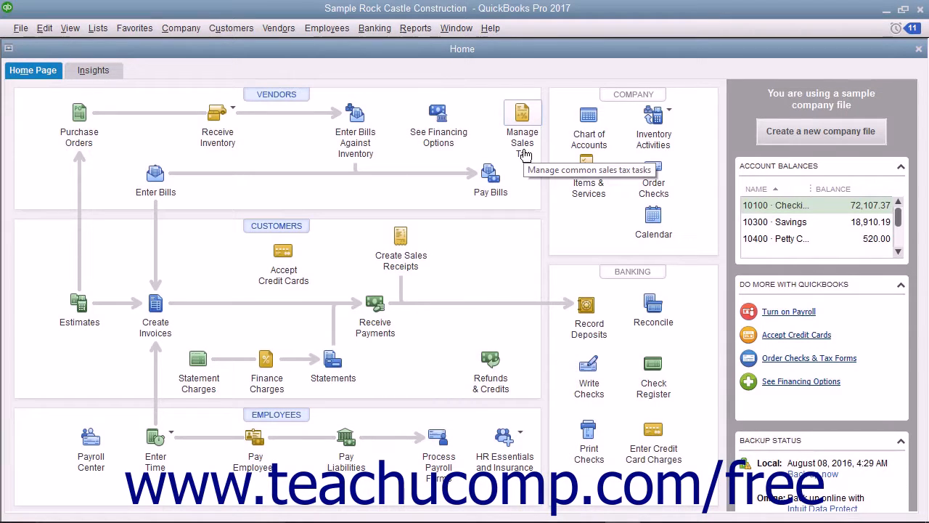
# Start a new Custom Transaction Detail Report from the Reports menu
pyautogui.click(412, 30)
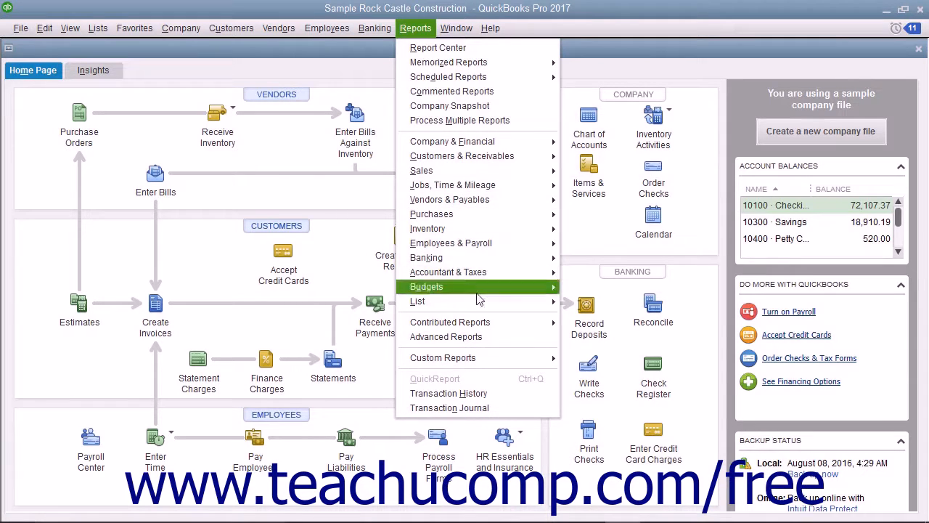
pyautogui.moveTo(488, 357)
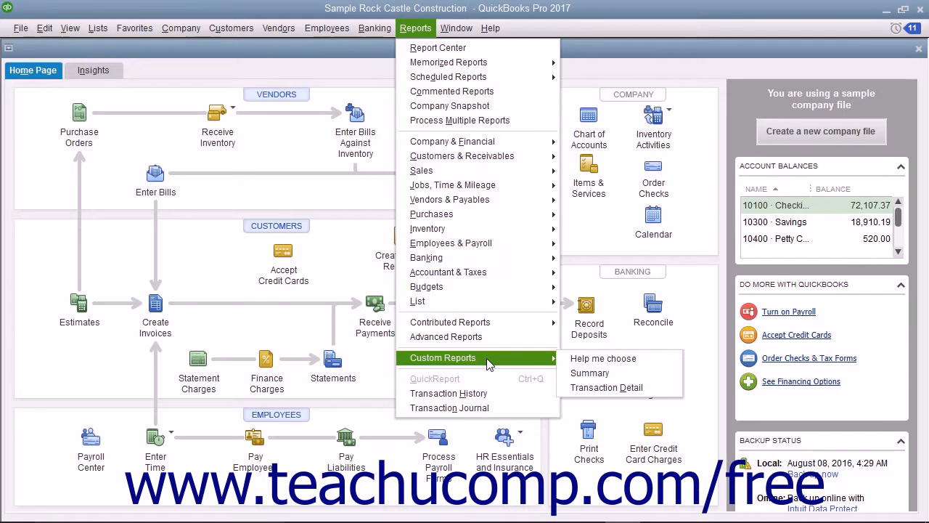
pyautogui.click(593, 387)
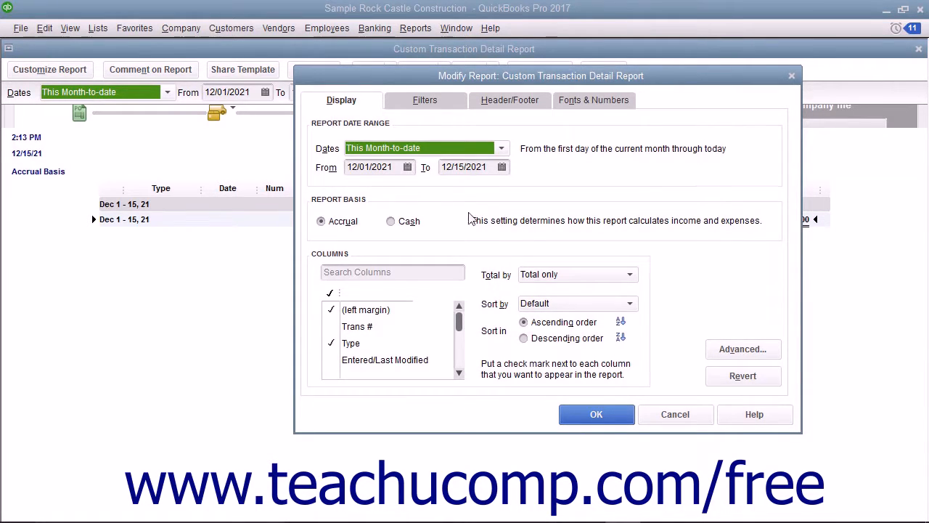
pyautogui.click(358, 102)
pyautogui.click(426, 102)
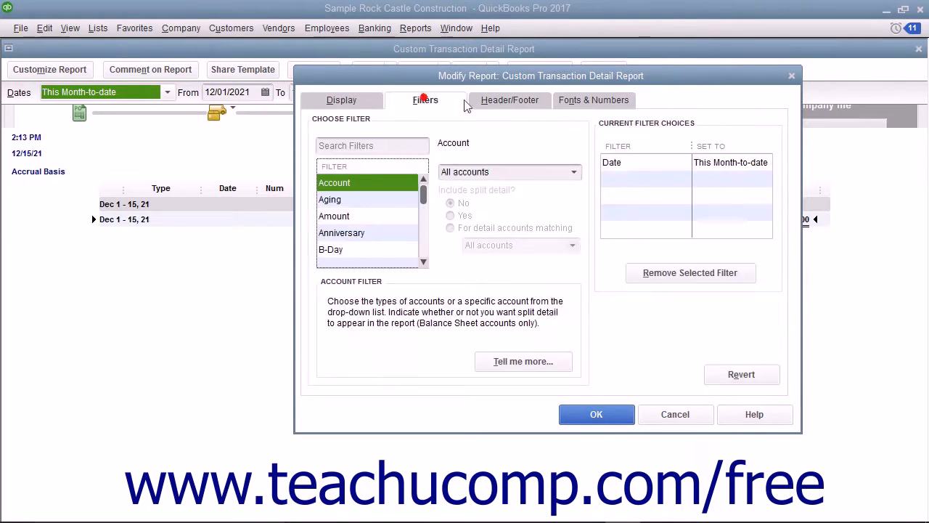
pyautogui.click(518, 106)
pyautogui.click(585, 105)
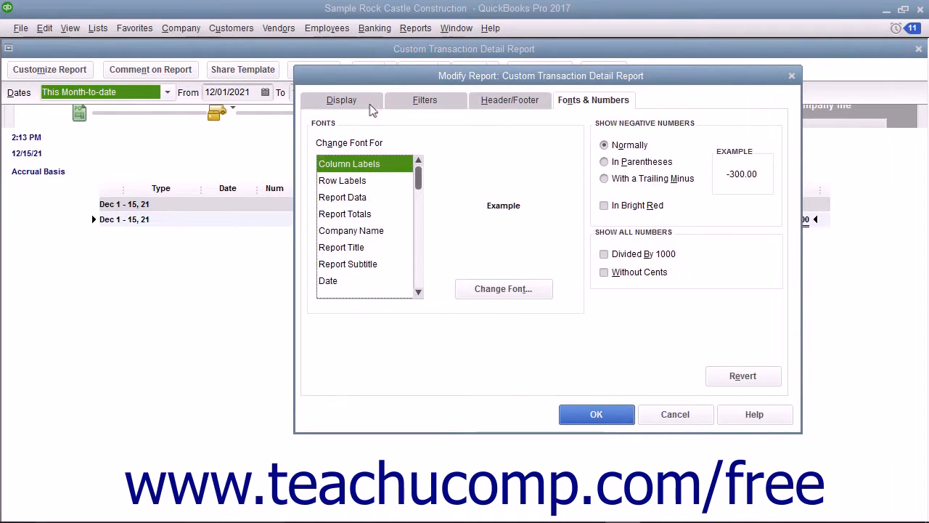
pyautogui.click(370, 107)
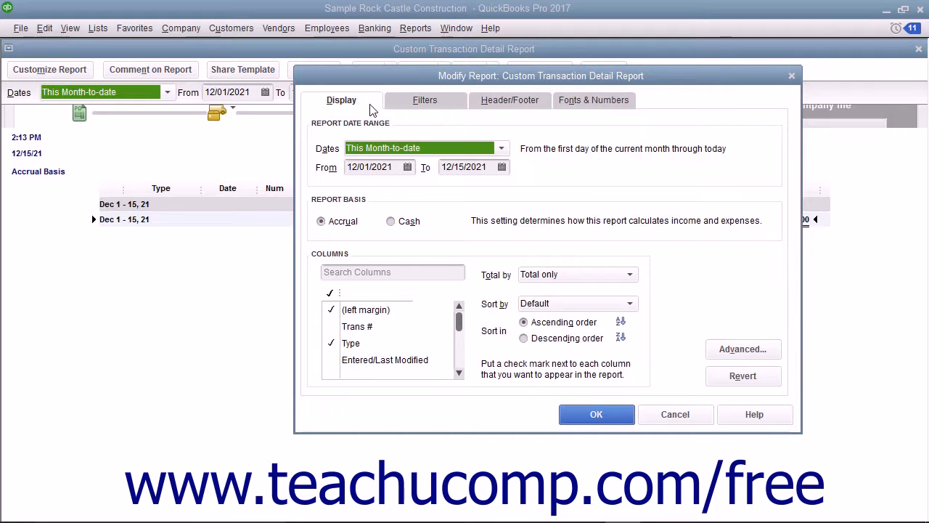
pyautogui.click(419, 109)
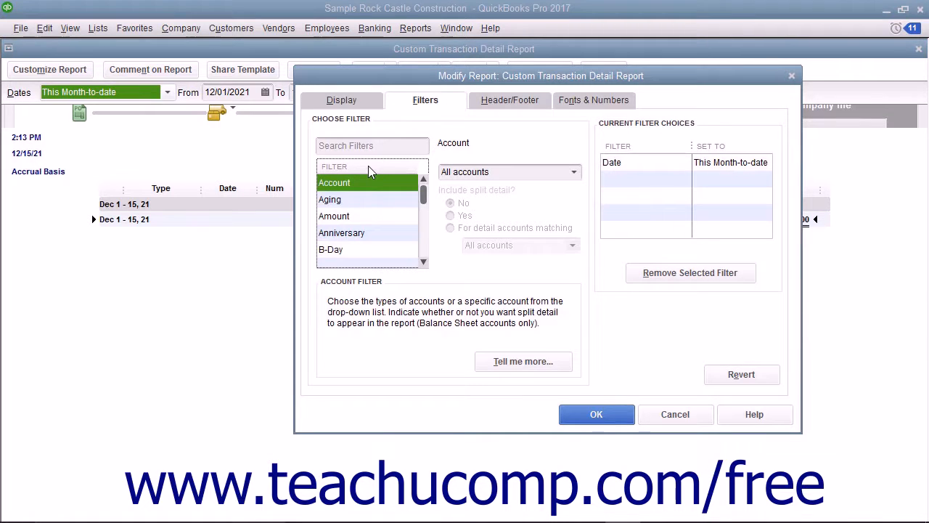
pyautogui.click(334, 102)
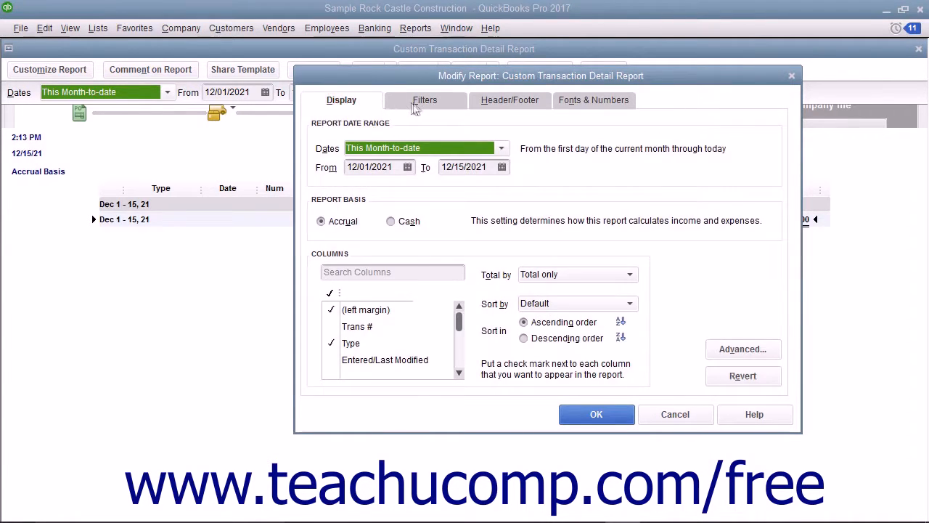
pyautogui.click(415, 104)
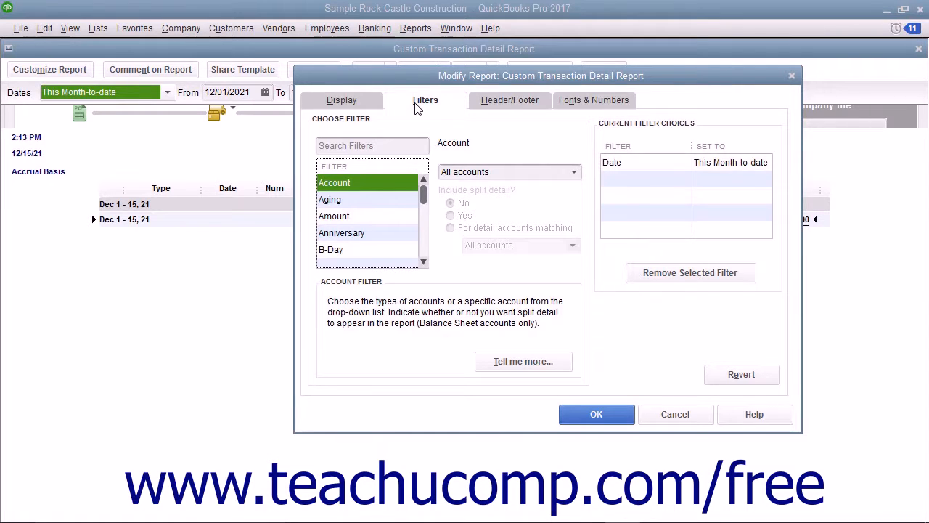
pyautogui.click(503, 105)
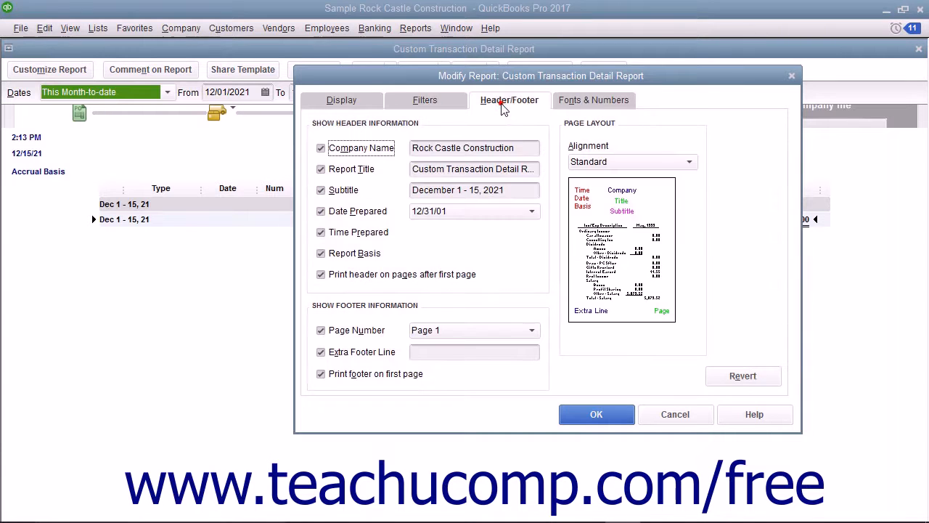
pyautogui.click(570, 105)
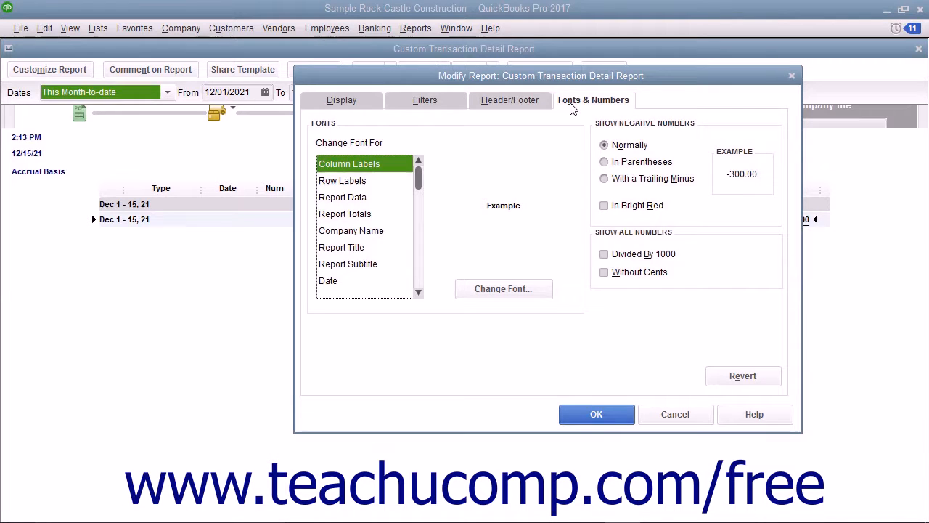
pyautogui.click(361, 104)
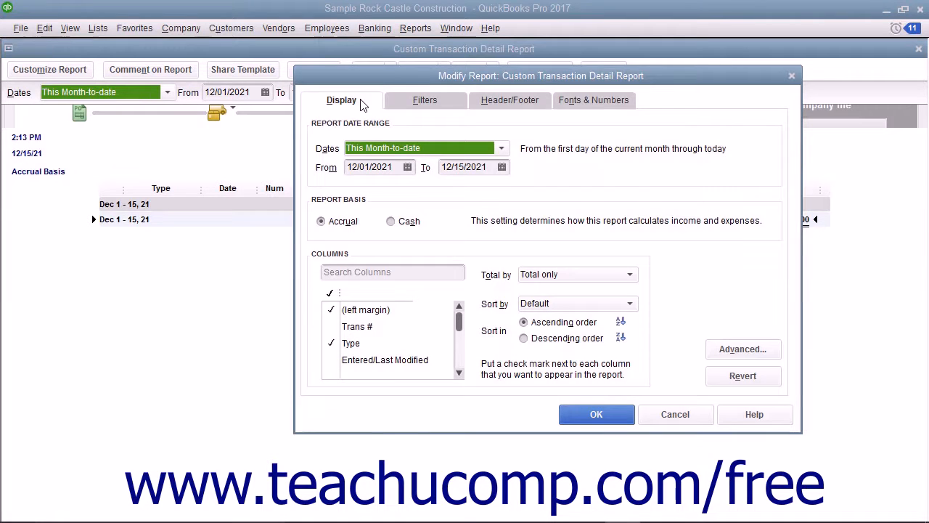
pyautogui.click(385, 129)
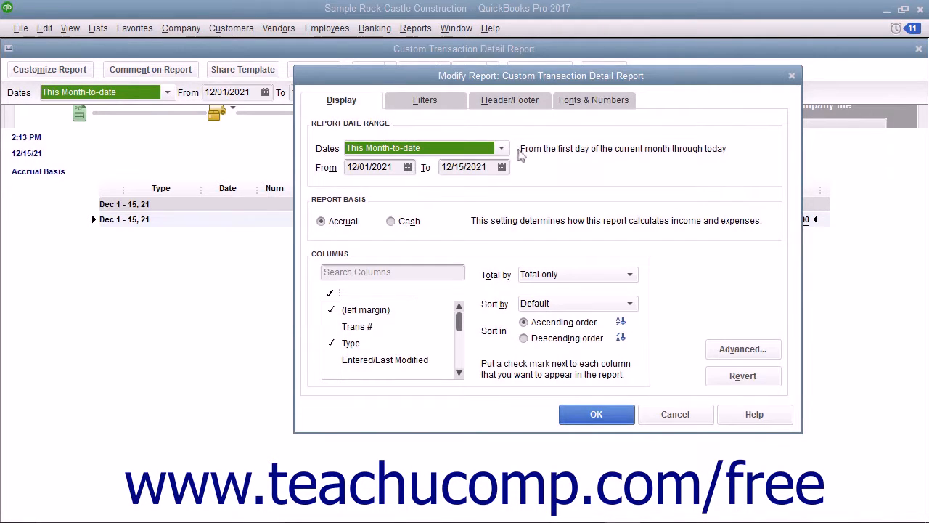
pyautogui.click(501, 148)
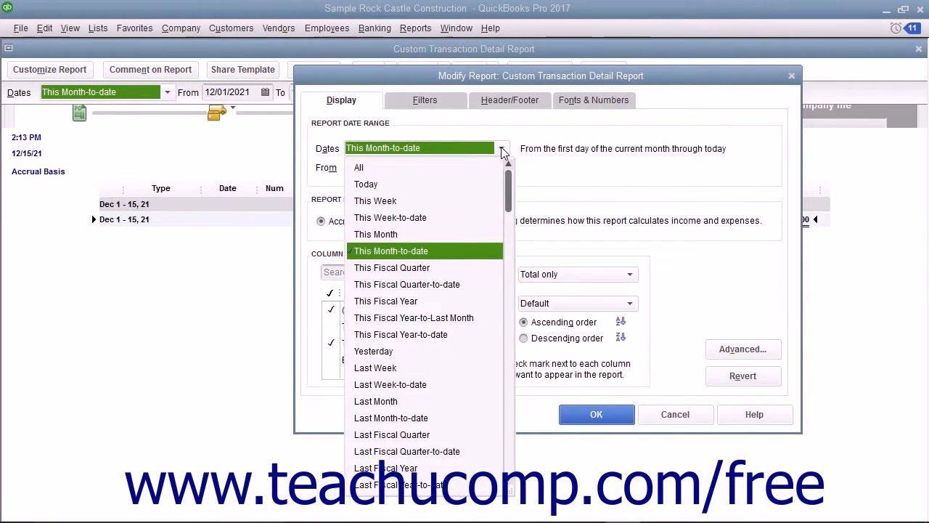
pyautogui.click(460, 286)
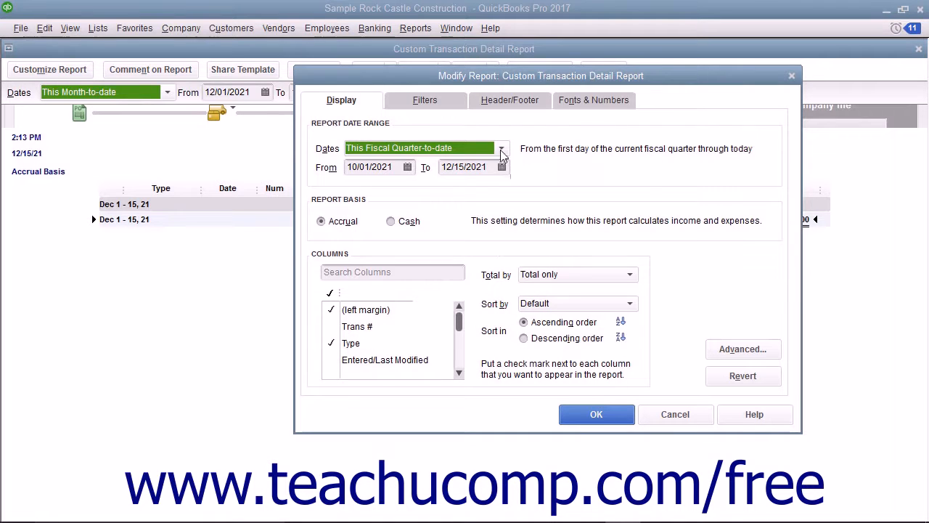
pyautogui.click(501, 150)
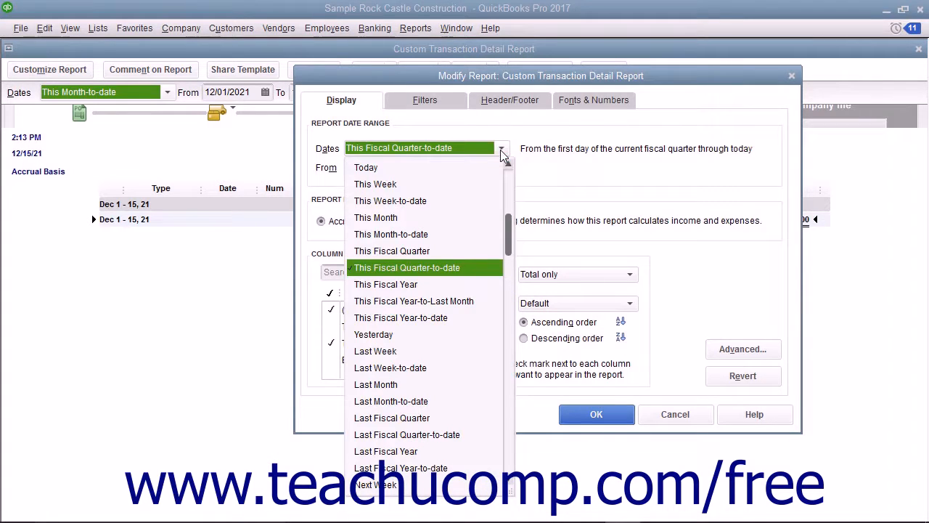
pyautogui.click(501, 149)
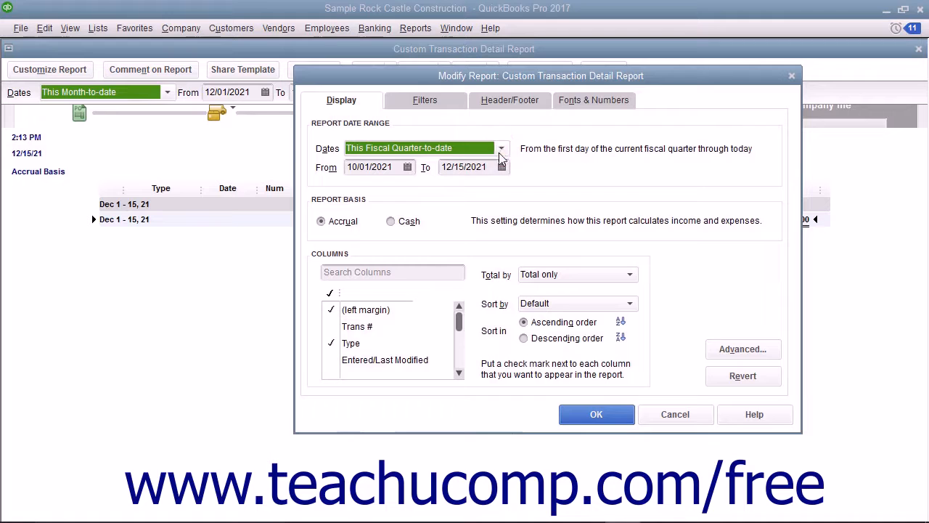
pyautogui.click(407, 167)
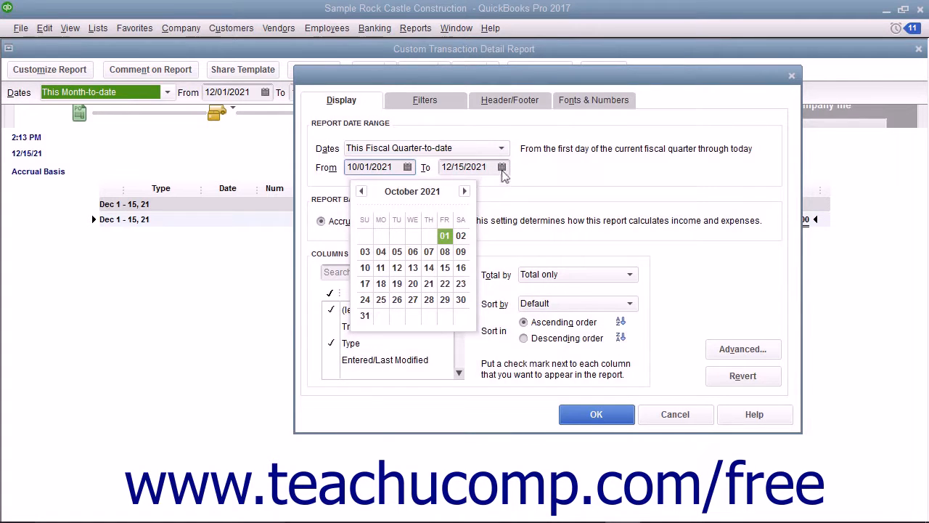
pyautogui.click(501, 168)
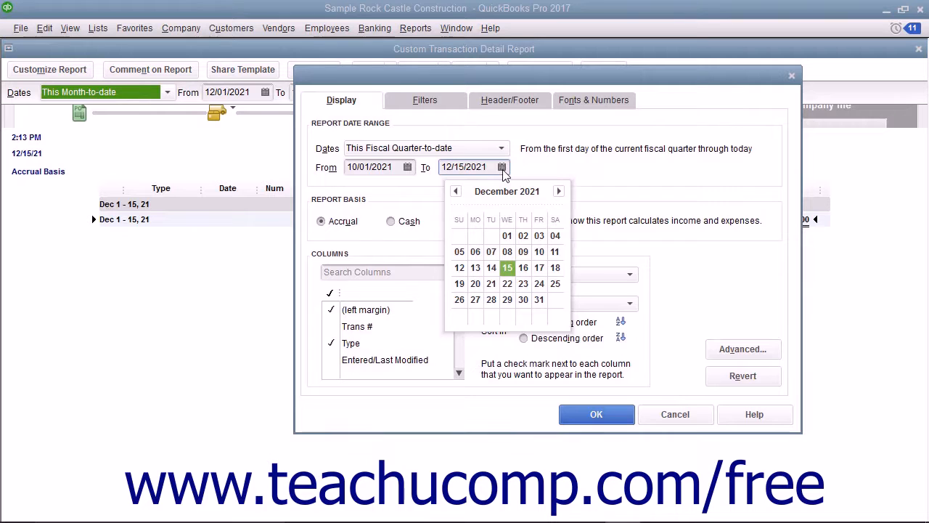
pyautogui.click(557, 169)
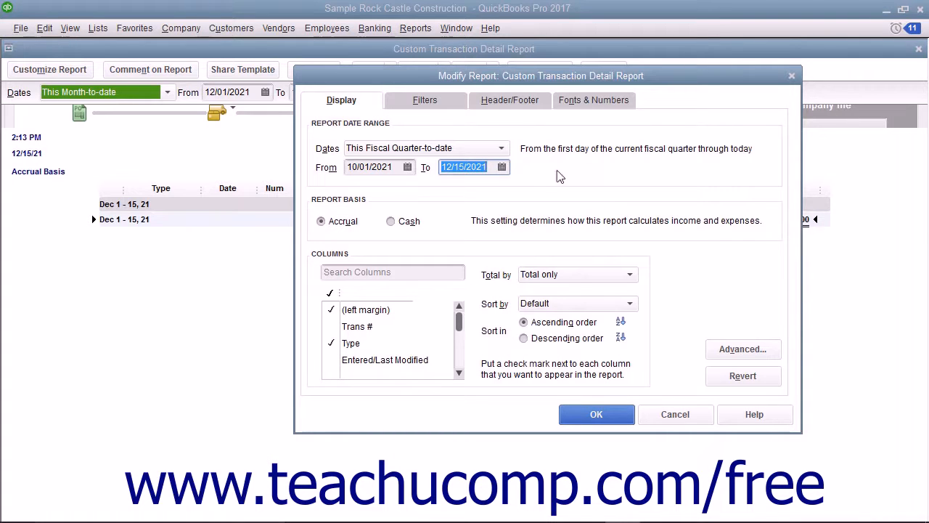
pyautogui.click(321, 221)
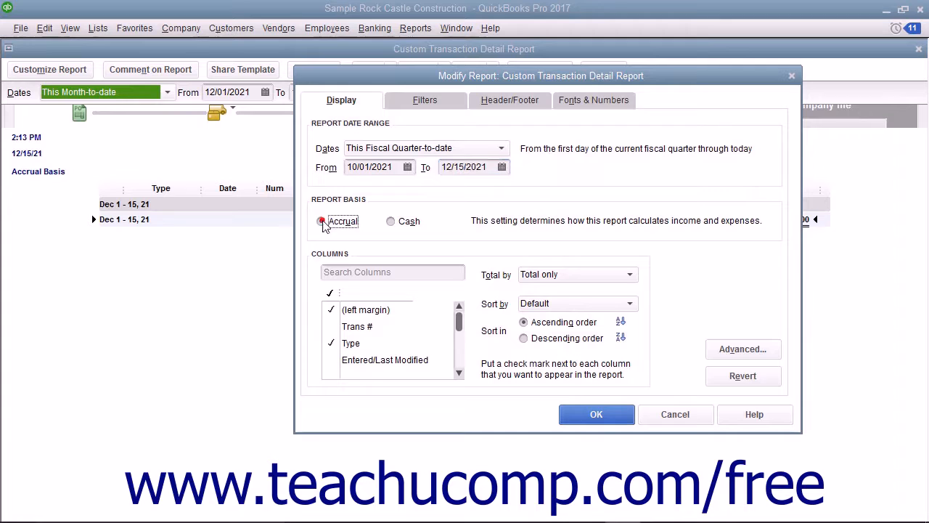
# Keep Accrual basis after trying Cash, add Trans # and Last modified by columns, and remove Num
pyautogui.click(392, 223)
pyautogui.click(331, 224)
pyautogui.click(363, 296)
pyautogui.click(354, 329)
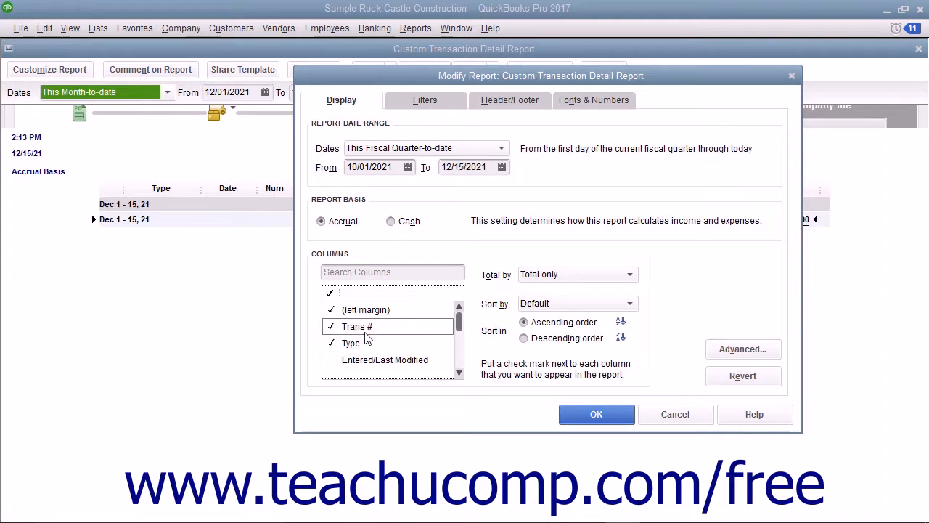
pyautogui.scroll(-1, 366, 338)
pyautogui.click(366, 330)
pyautogui.scroll(-1, 365, 331)
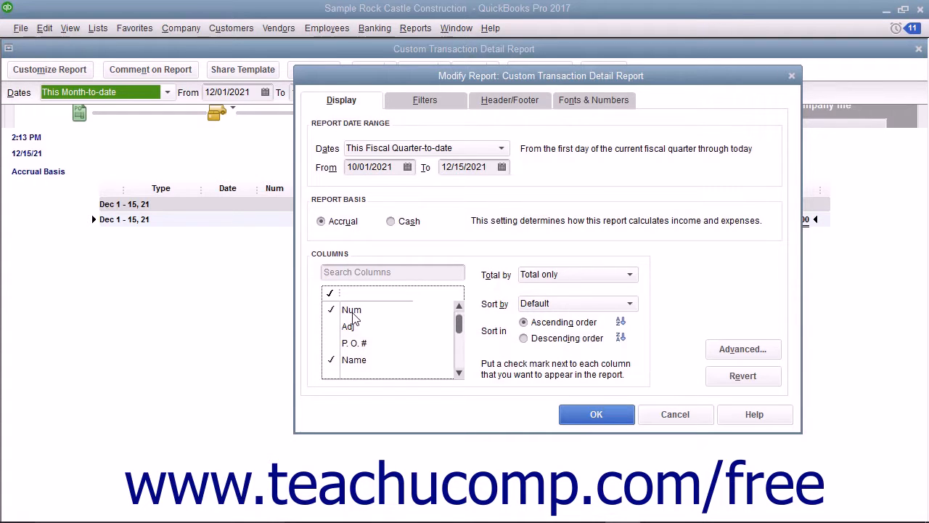
pyautogui.click(352, 316)
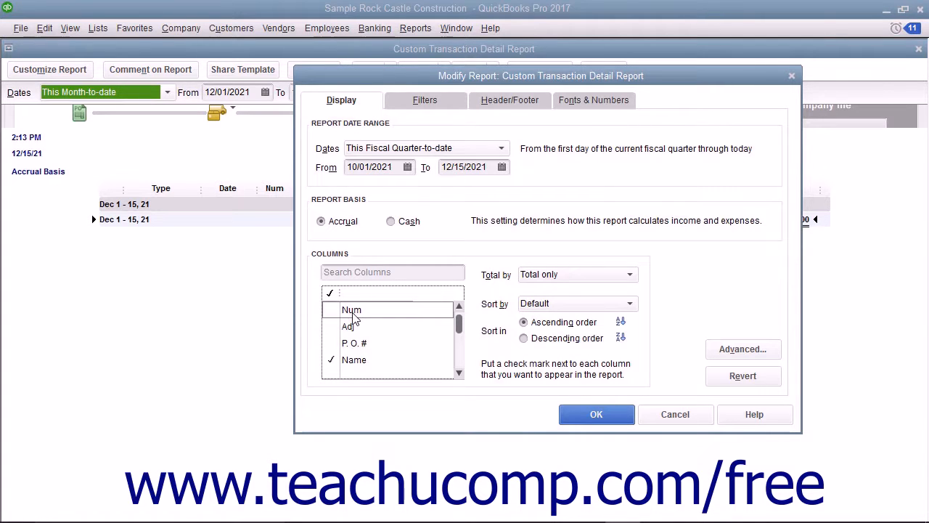
pyautogui.click(533, 276)
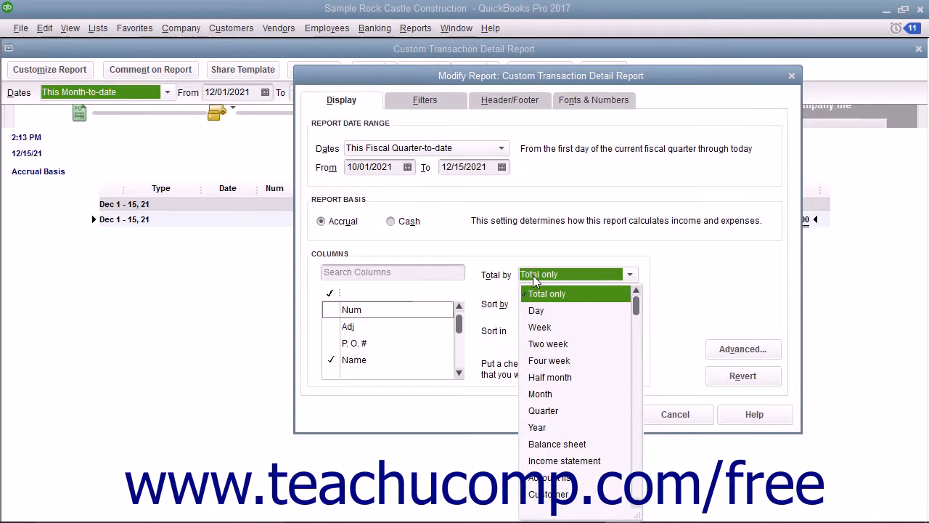
# Leave Total by at Total only and Sort by at Default, and sort in Descending order
pyautogui.click(533, 280)
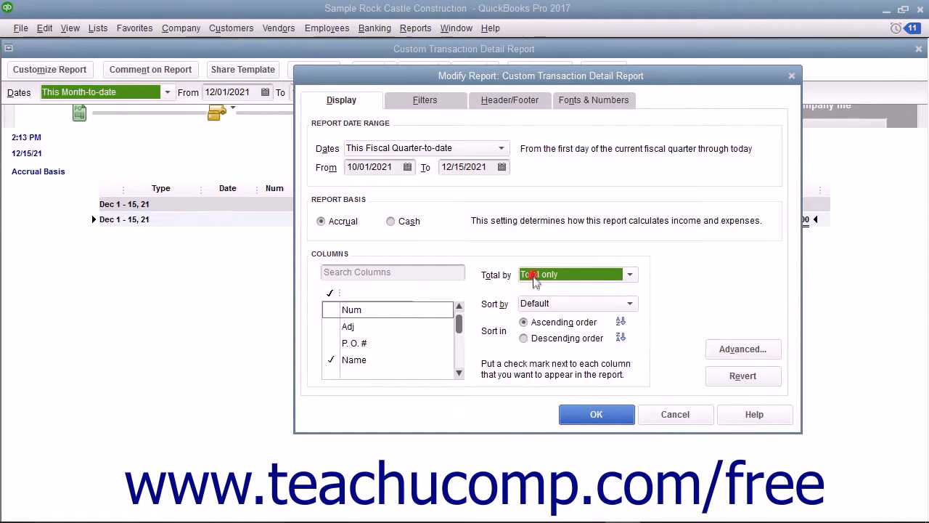
pyautogui.click(572, 305)
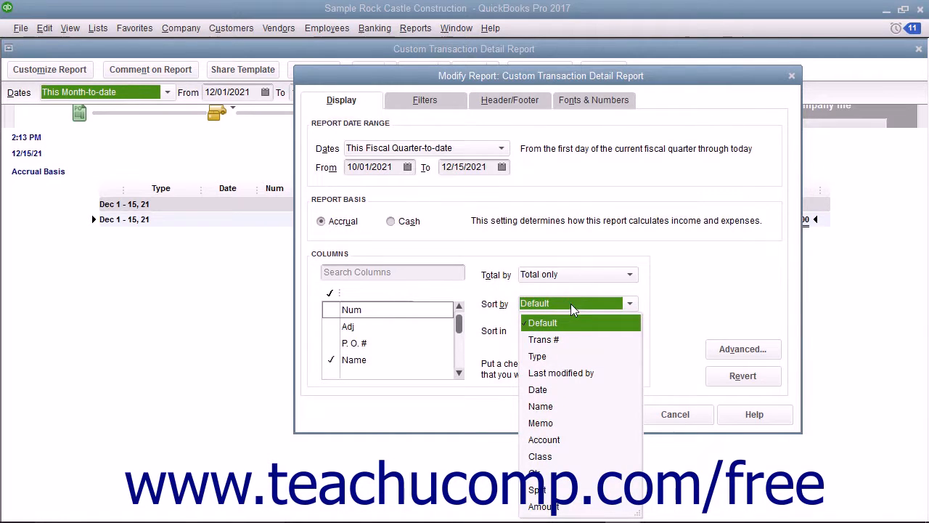
pyautogui.click(571, 305)
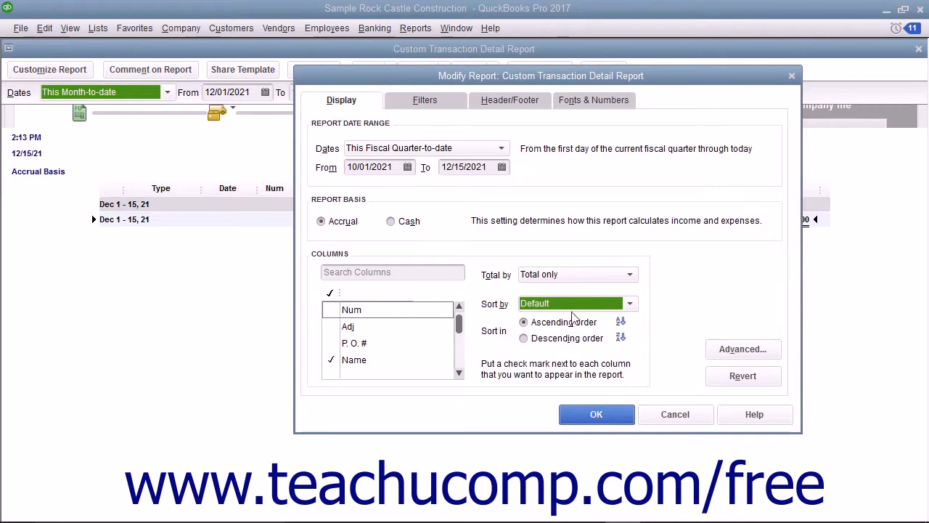
pyautogui.press('Tab')
pyautogui.click(562, 341)
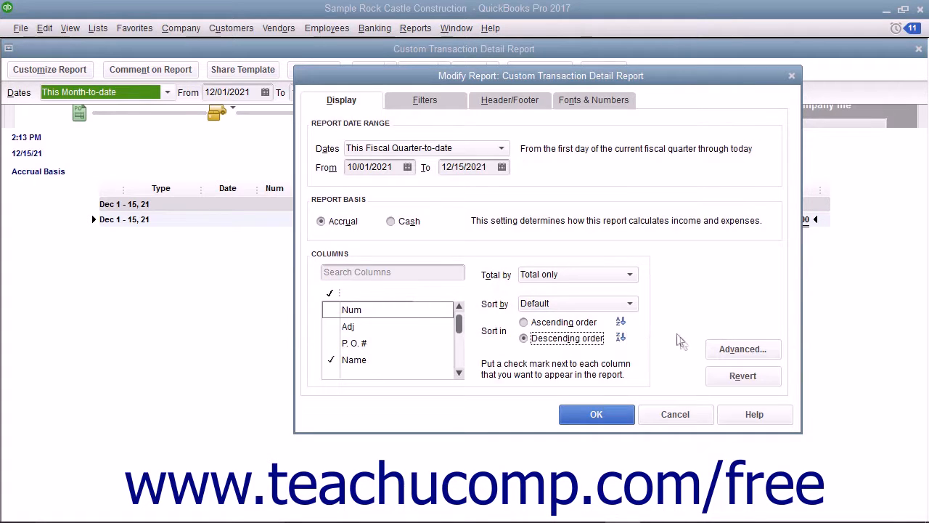
pyautogui.click(718, 350)
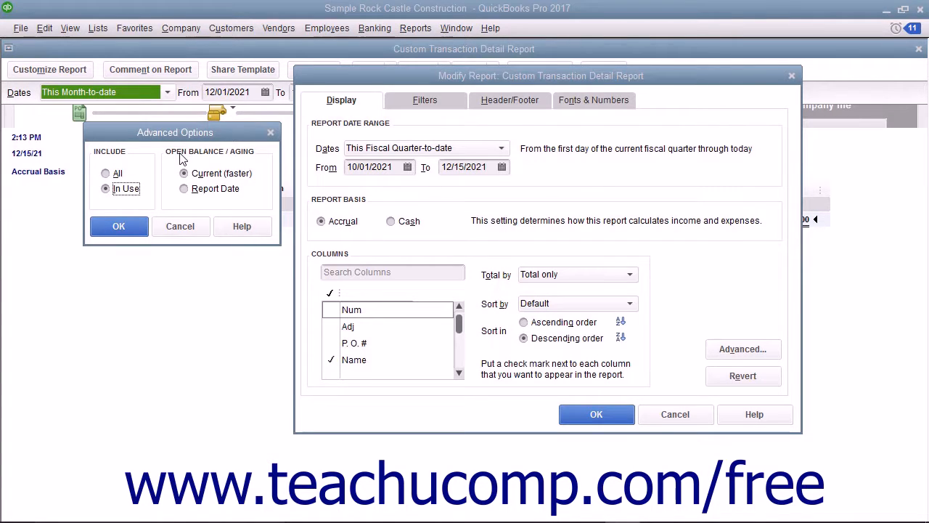
# Settle on In Use accounts and Current (faster) open balances after trying All and Report Date, then confirm
pyautogui.click(115, 176)
pyautogui.click(114, 193)
pyautogui.click(183, 177)
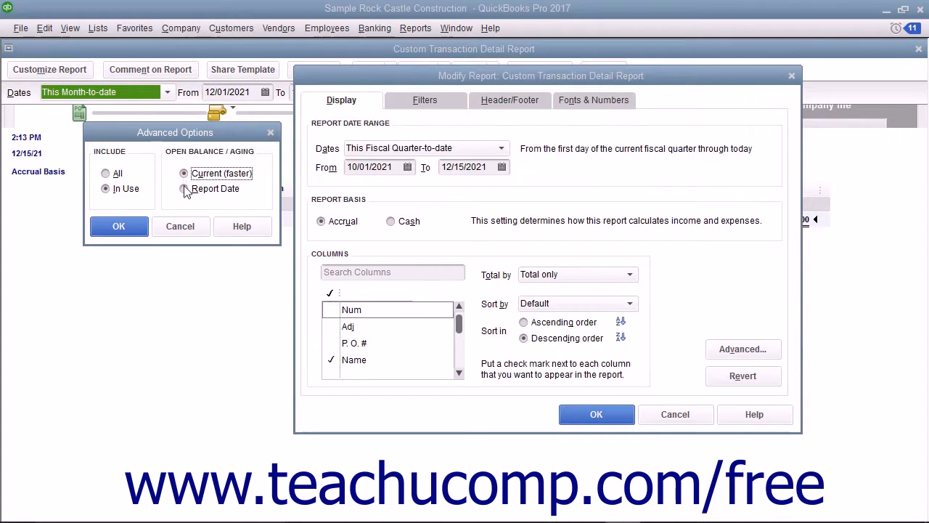
pyautogui.click(185, 188)
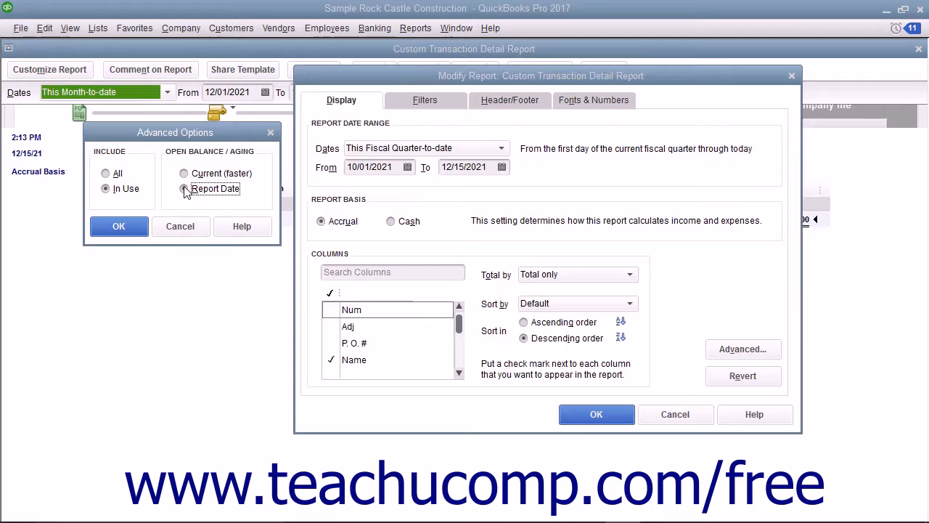
pyautogui.click(187, 177)
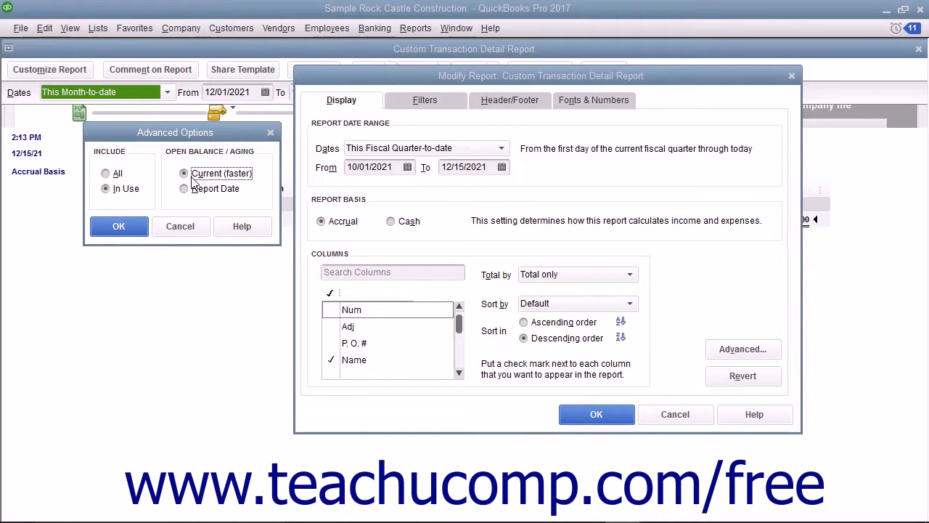
pyautogui.click(118, 226)
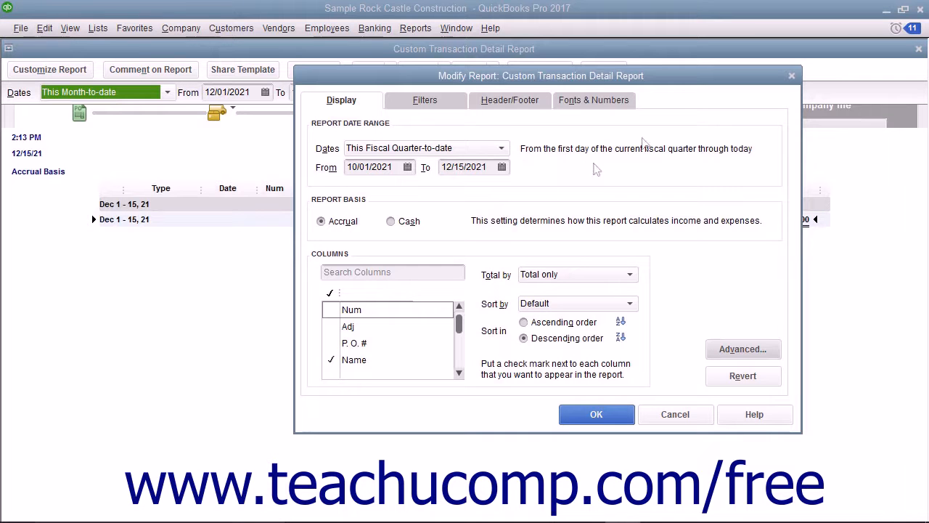
# Close the Custom Transaction Detail Report and start a Custom Summary Report
pyautogui.click(790, 77)
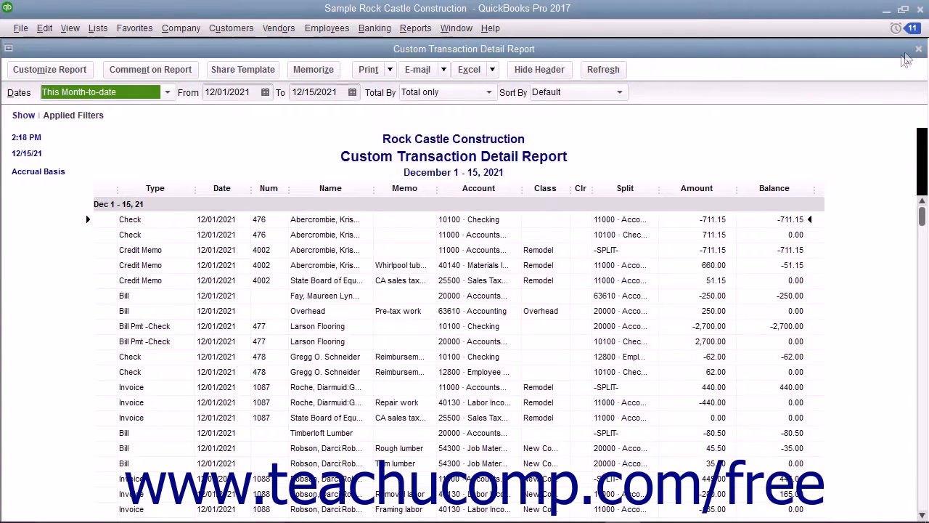
pyautogui.click(919, 49)
pyautogui.click(415, 28)
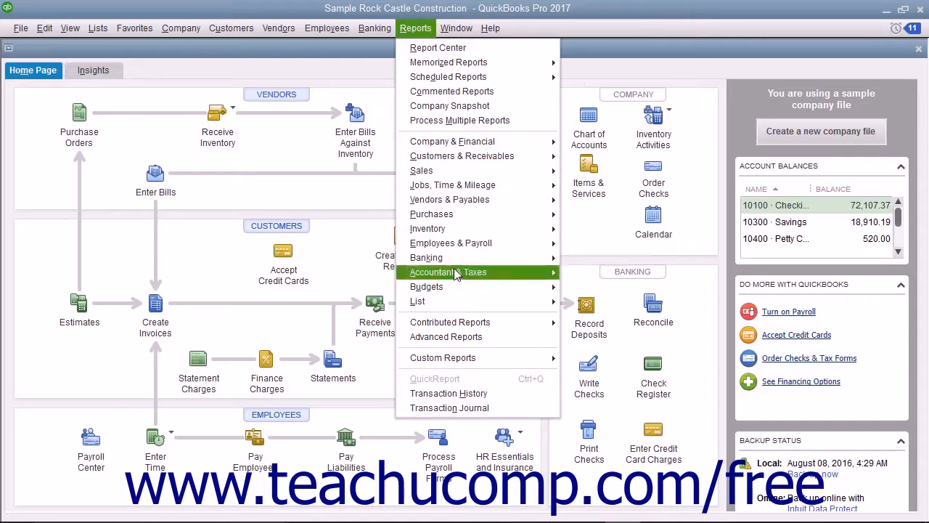
pyautogui.moveTo(537, 360)
pyautogui.click(588, 373)
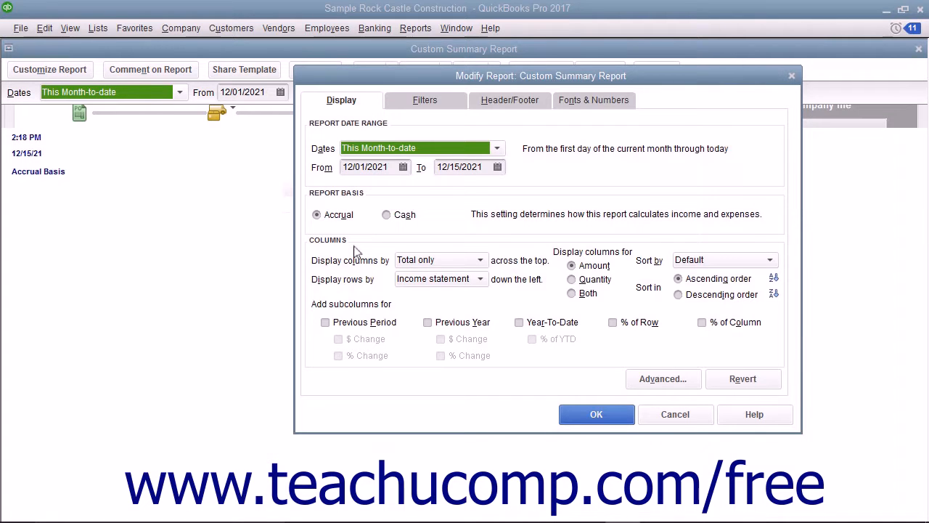
# Keep columns as Total only, show rows by Customer, and display both amount and quantity
pyautogui.click(415, 260)
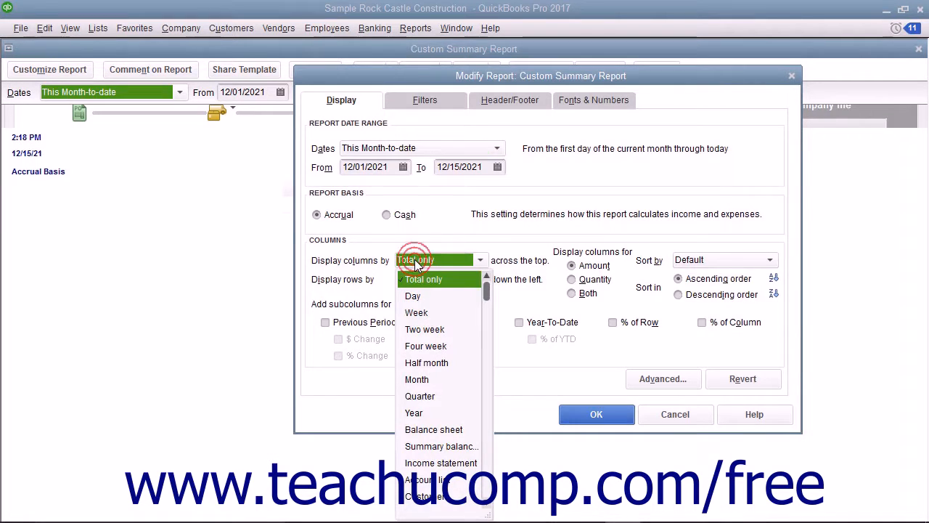
pyautogui.click(415, 259)
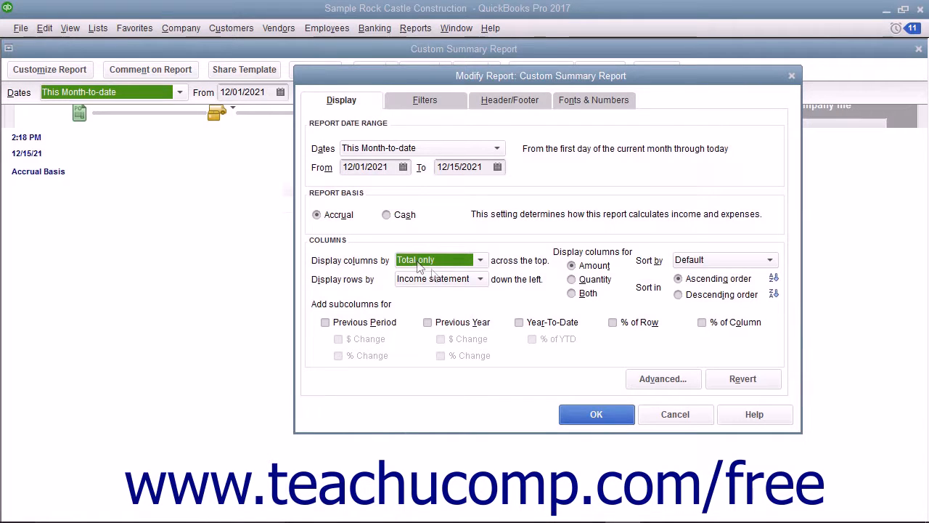
pyautogui.click(456, 280)
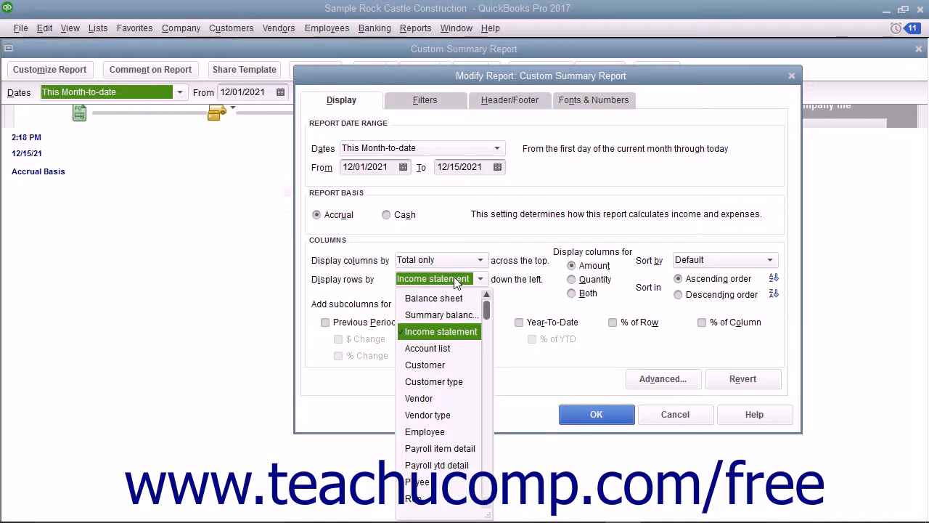
pyautogui.click(443, 365)
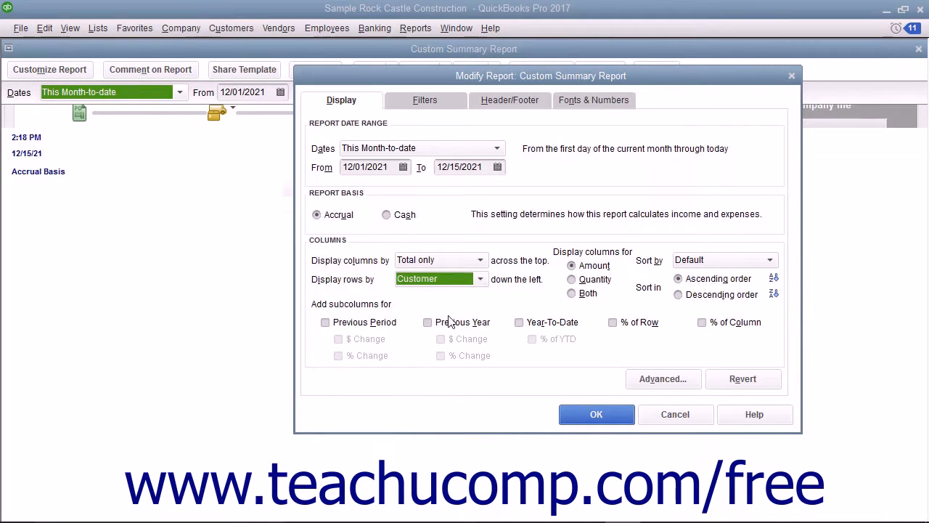
pyautogui.click(592, 265)
pyautogui.click(590, 280)
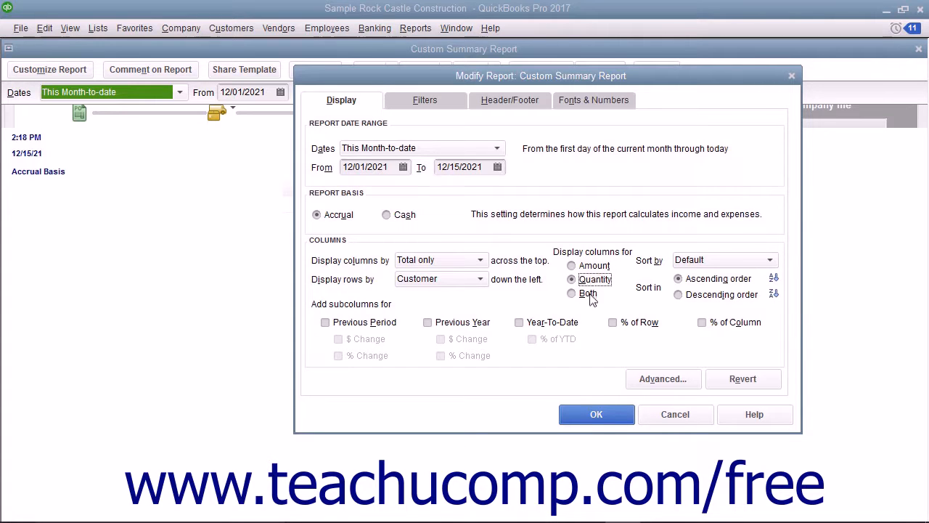
pyautogui.click(589, 294)
# Keep Default sorting in Descending order and set the dates to This Fiscal Year
pyautogui.click(684, 263)
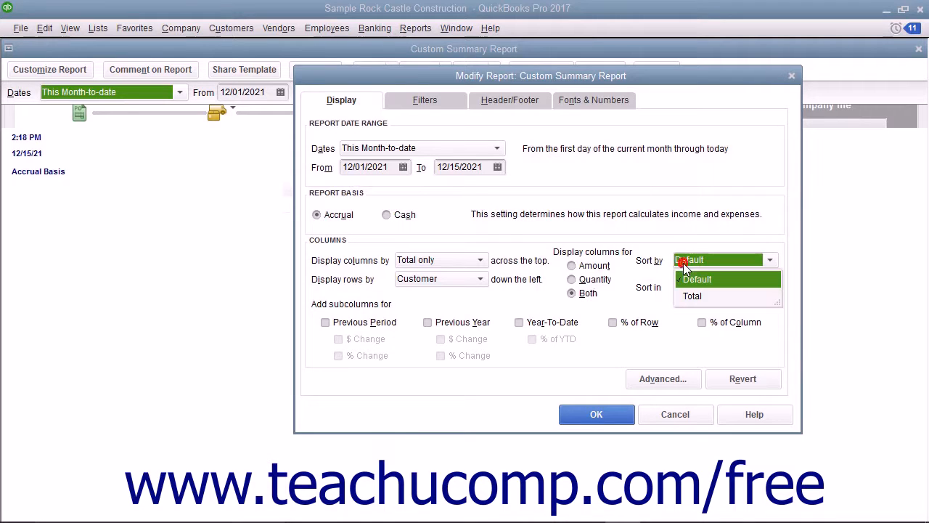
pyautogui.click(683, 263)
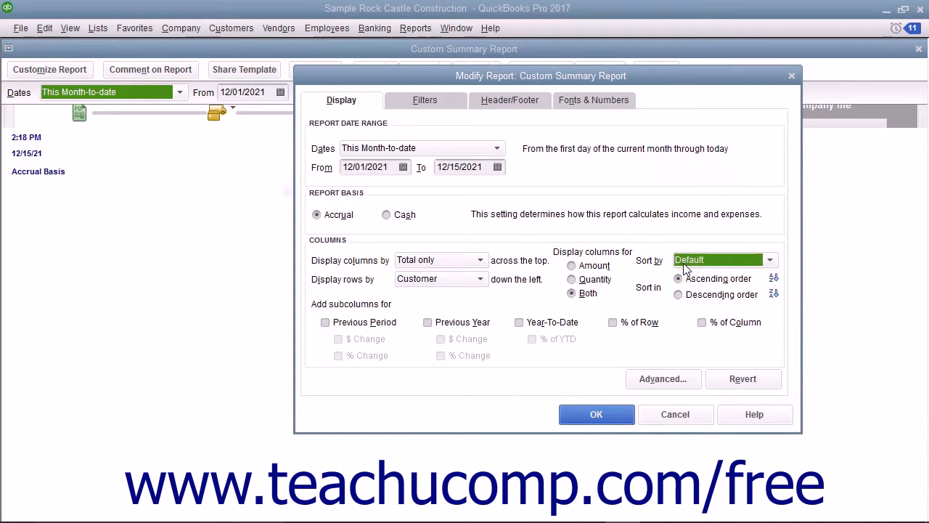
pyautogui.click(678, 279)
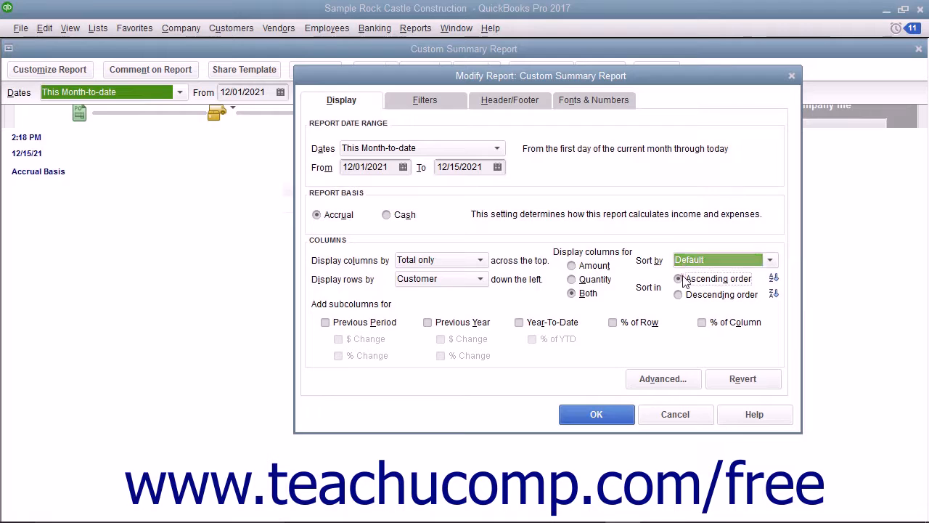
pyautogui.click(680, 294)
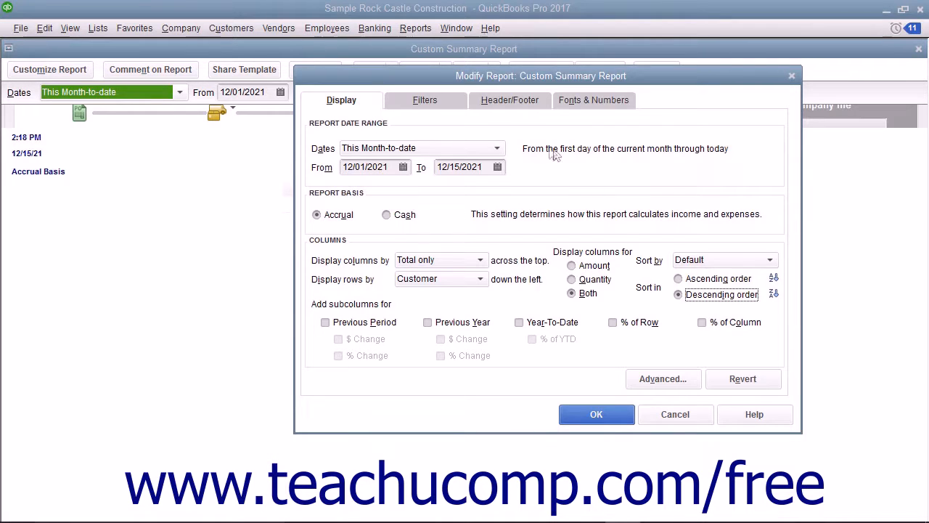
pyautogui.click(497, 149)
pyautogui.click(434, 300)
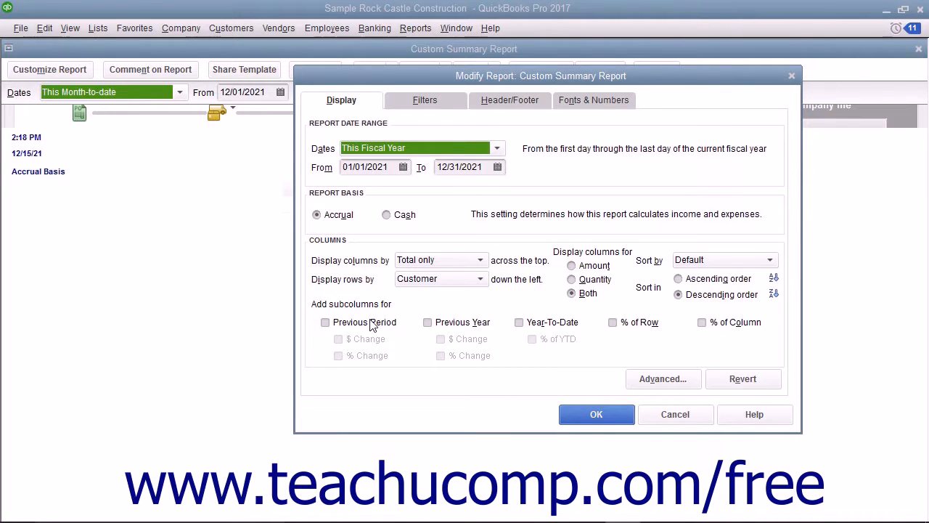
# Add Previous Year, $ Change, % Change and % of Row subcolumns to the summary report
pyautogui.click(431, 324)
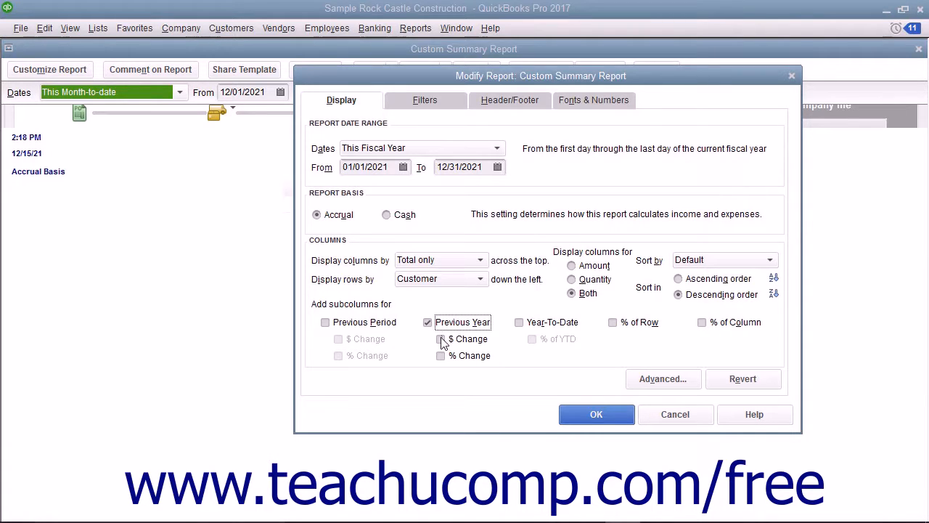
pyautogui.click(441, 339)
pyautogui.click(441, 356)
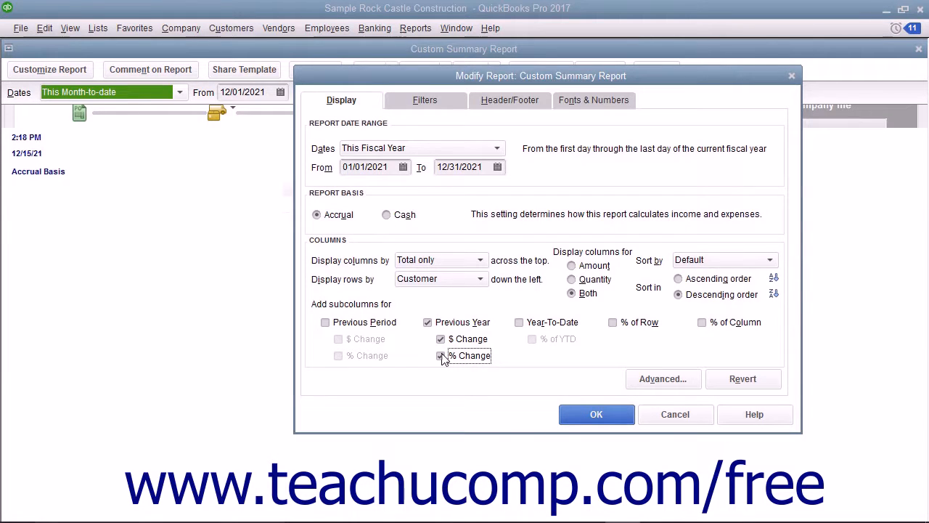
pyautogui.click(613, 324)
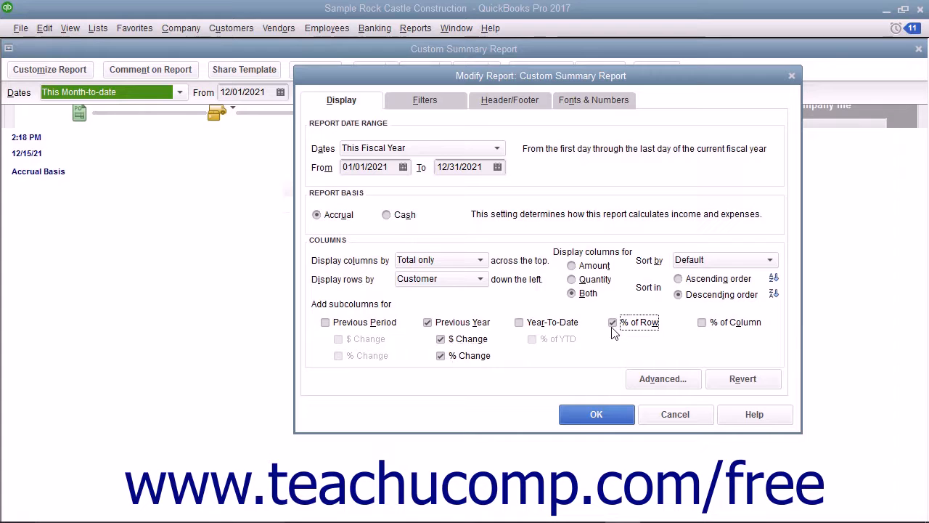
pyautogui.click(647, 380)
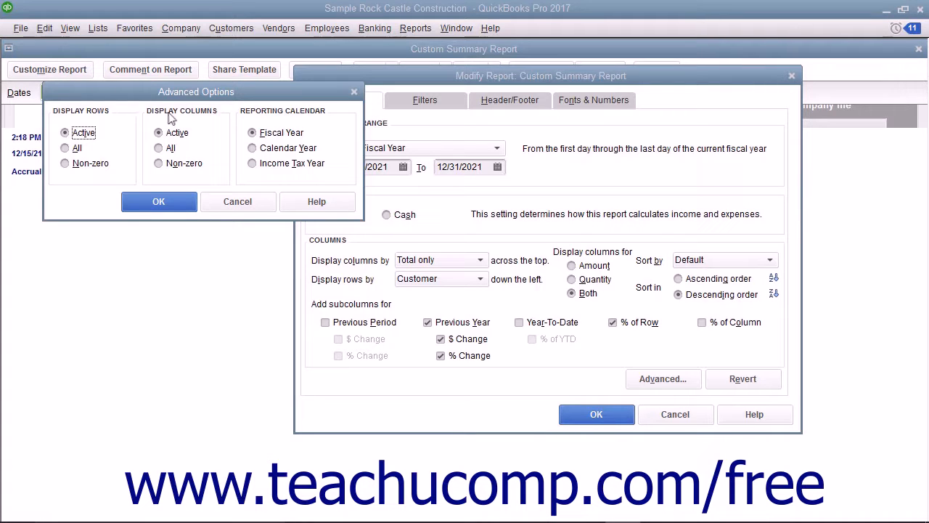
# Try All and Non-zero rows, settle on Active rows with the Fiscal Year calendar, and confirm
pyautogui.click(131, 119)
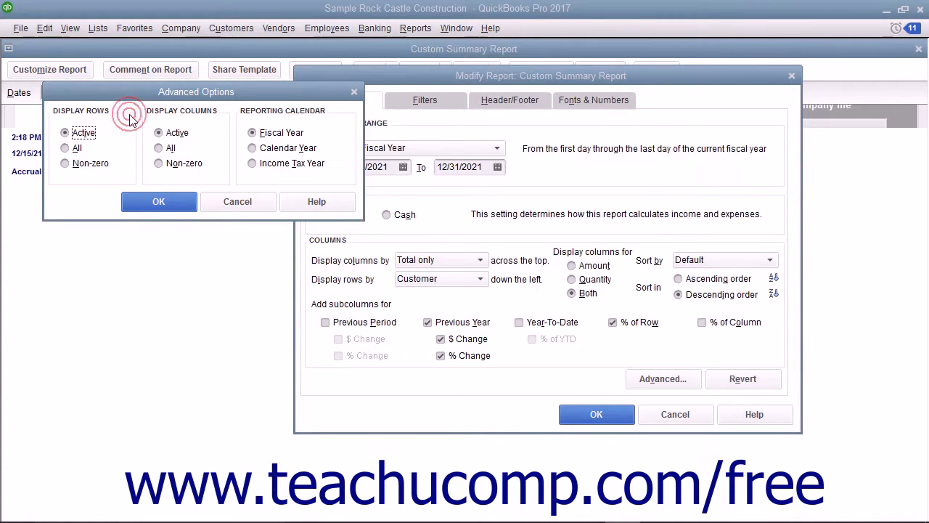
pyautogui.click(85, 135)
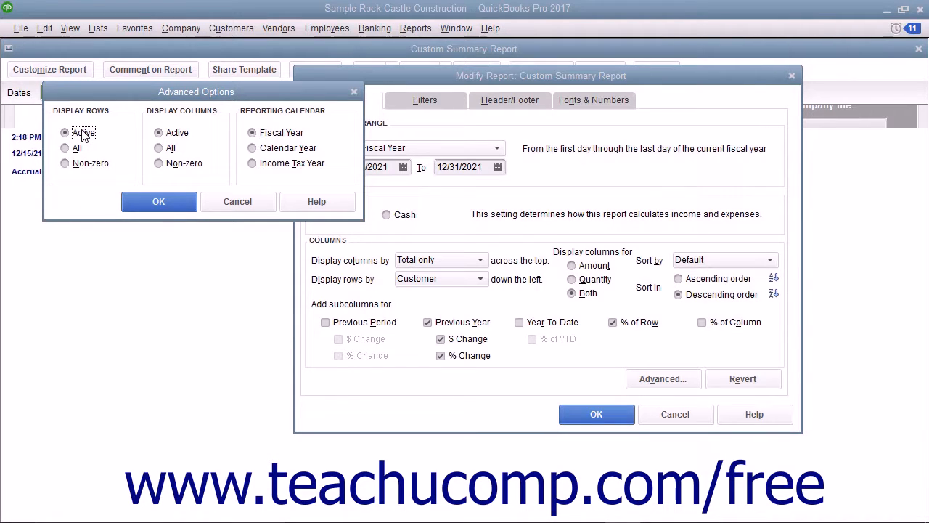
pyautogui.click(79, 149)
pyautogui.click(80, 166)
pyautogui.click(84, 134)
pyautogui.click(278, 136)
pyautogui.click(185, 205)
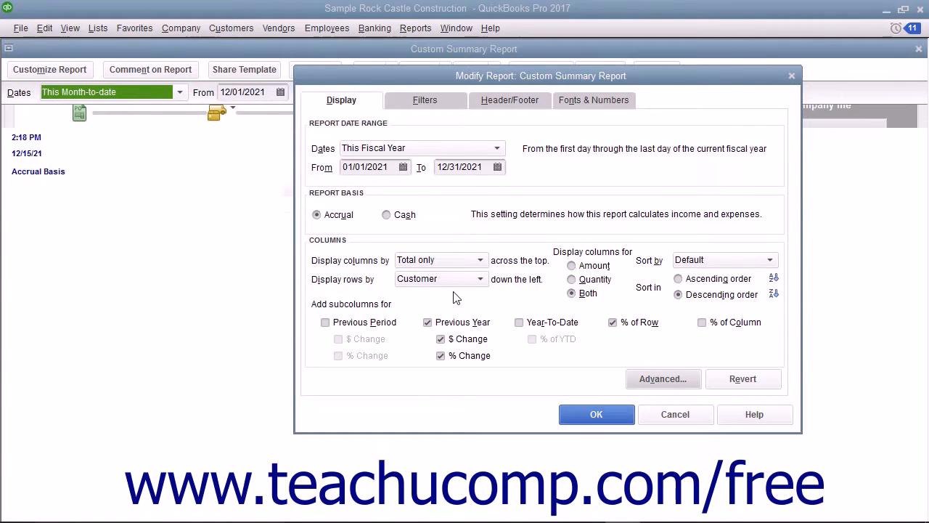
# Apply and close the Custom Summary Report, then open the Customers & Receivables Open Invoices report
pyautogui.click(614, 415)
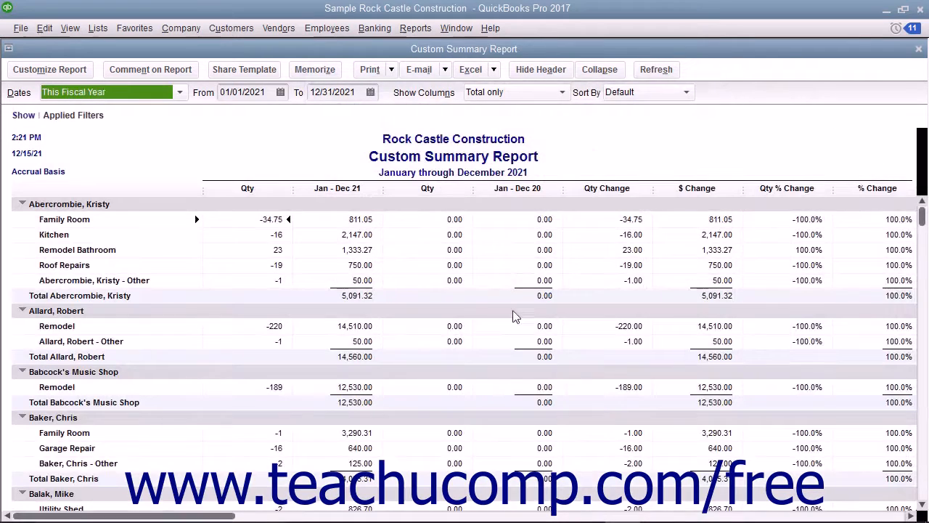
pyautogui.click(918, 49)
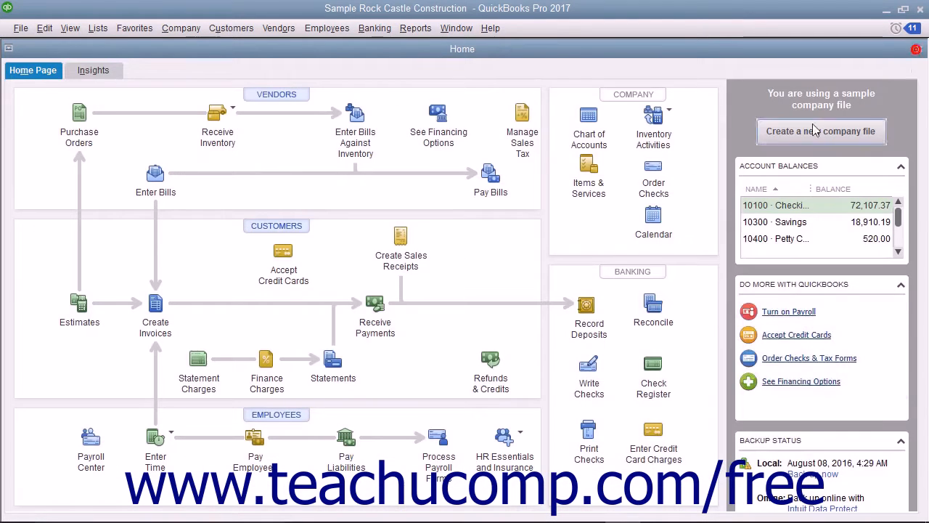
pyautogui.click(428, 28)
pyautogui.moveTo(508, 156)
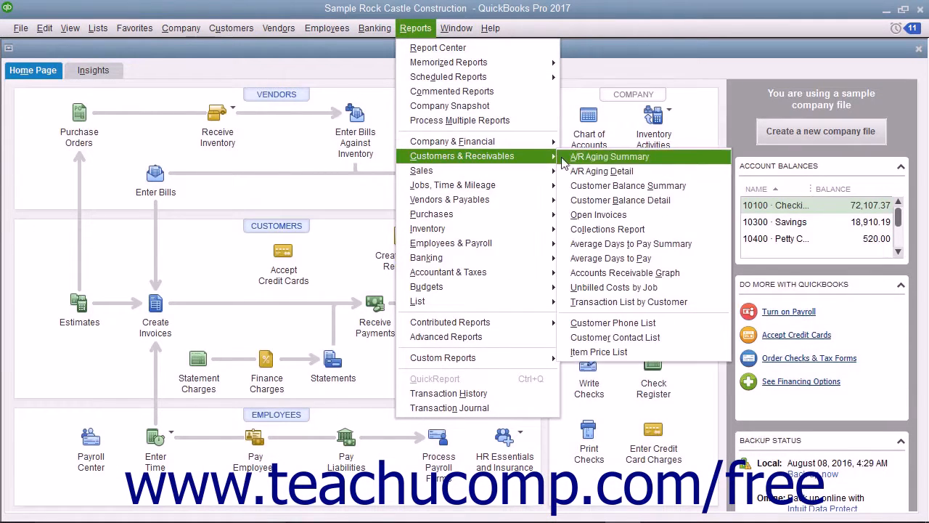
pyautogui.click(596, 215)
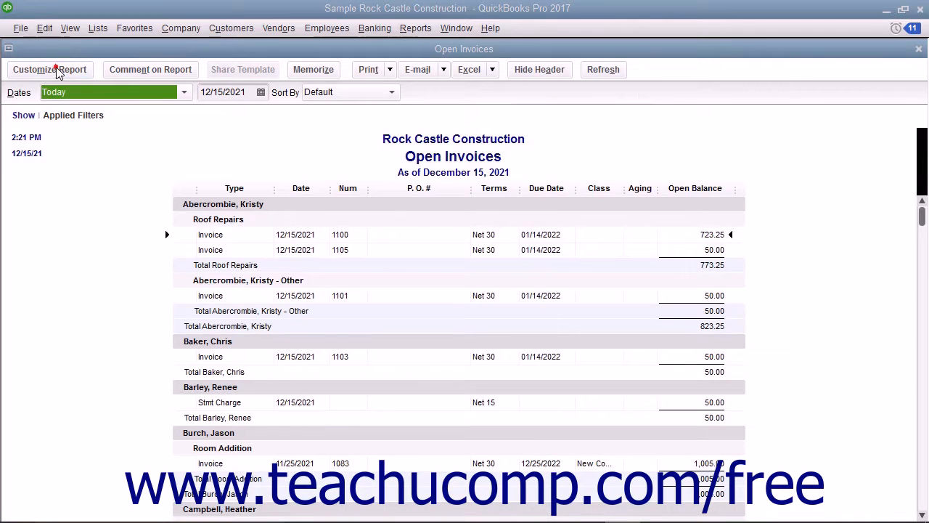
pyautogui.click(56, 68)
# In the report filters, keep All accounts receivable and set Paid Status to Closed
pyautogui.moveTo(493, 81); pyautogui.dragTo(408, 74)
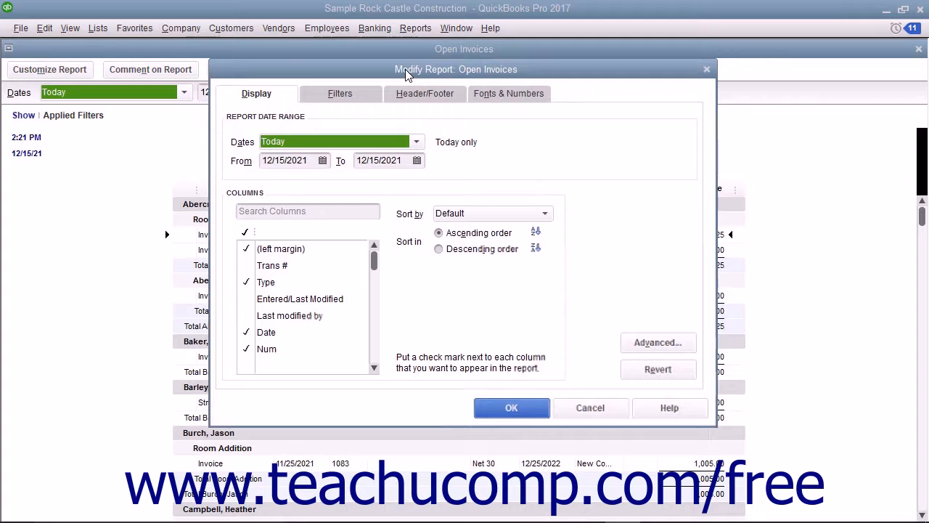
pyautogui.click(362, 98)
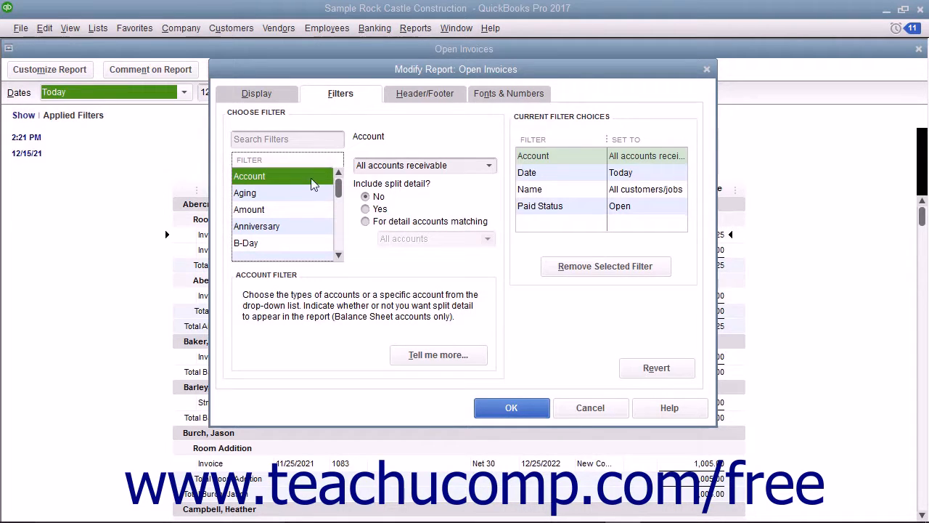
pyautogui.click(488, 165)
pyautogui.click(488, 167)
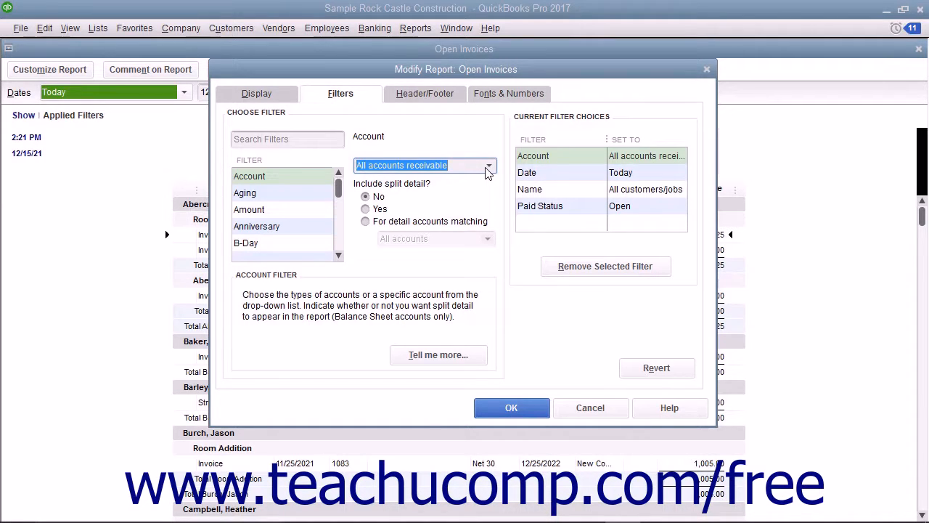
pyautogui.click(534, 207)
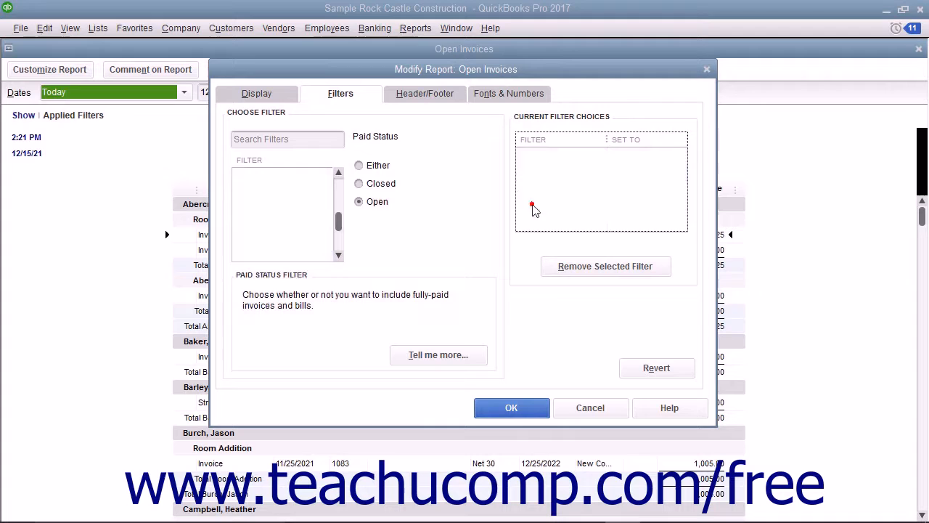
pyautogui.click(379, 186)
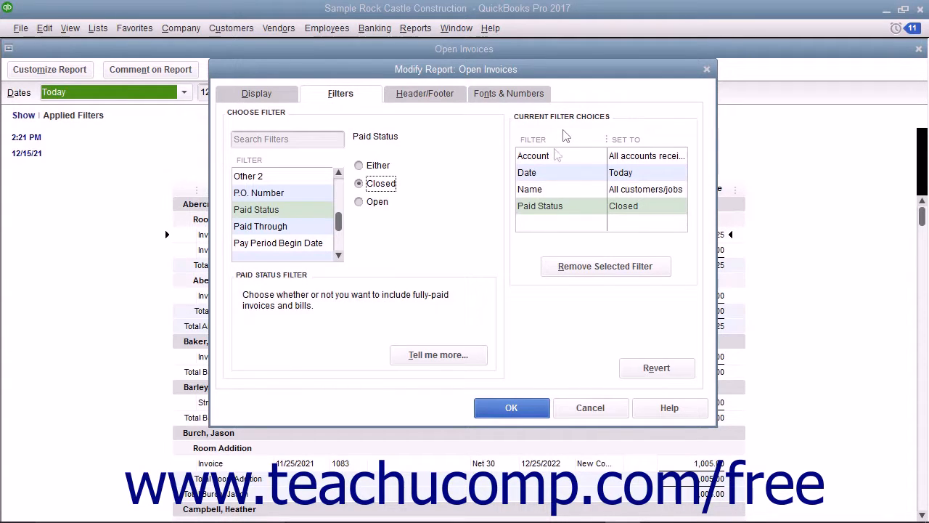
pyautogui.click(552, 190)
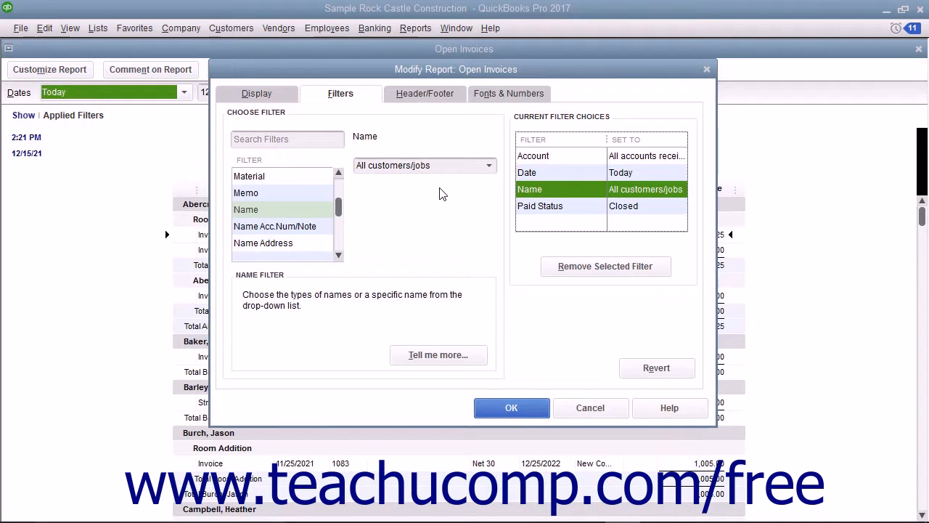
pyautogui.click(490, 166)
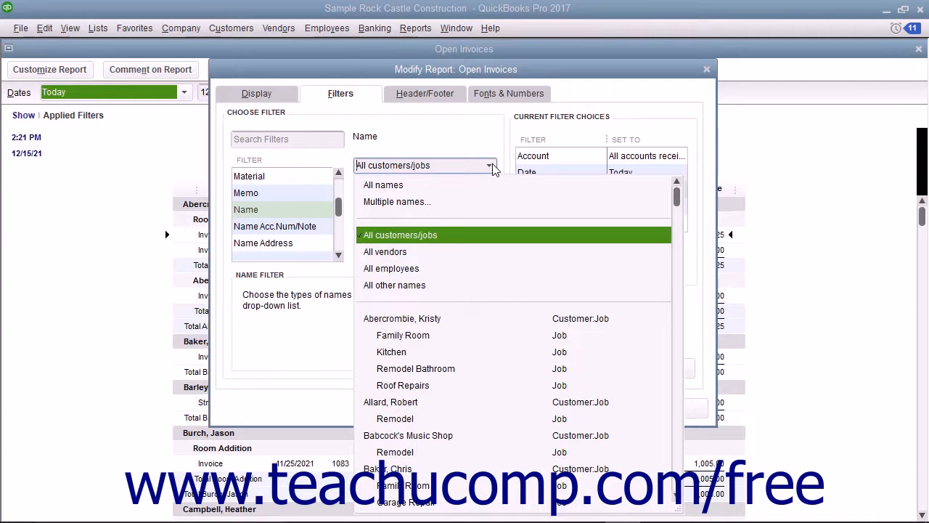
pyautogui.click(438, 201)
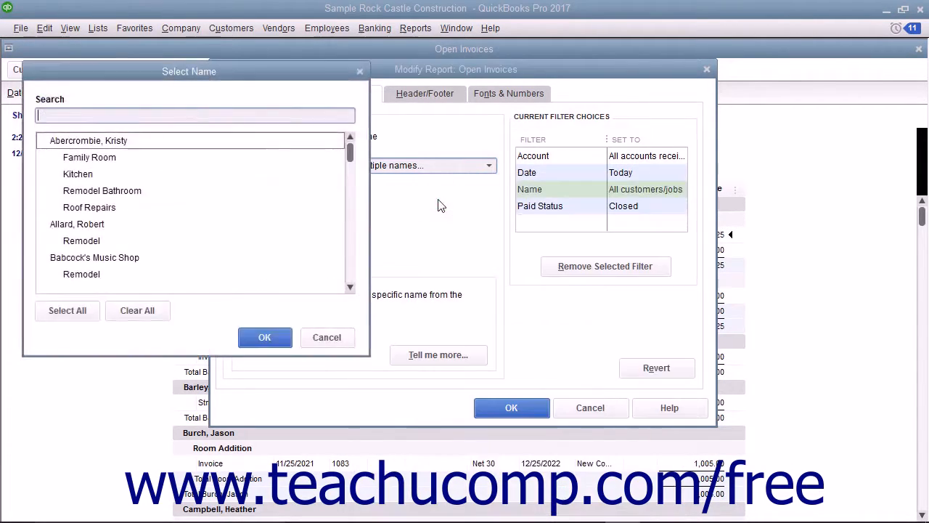
pyautogui.click(326, 338)
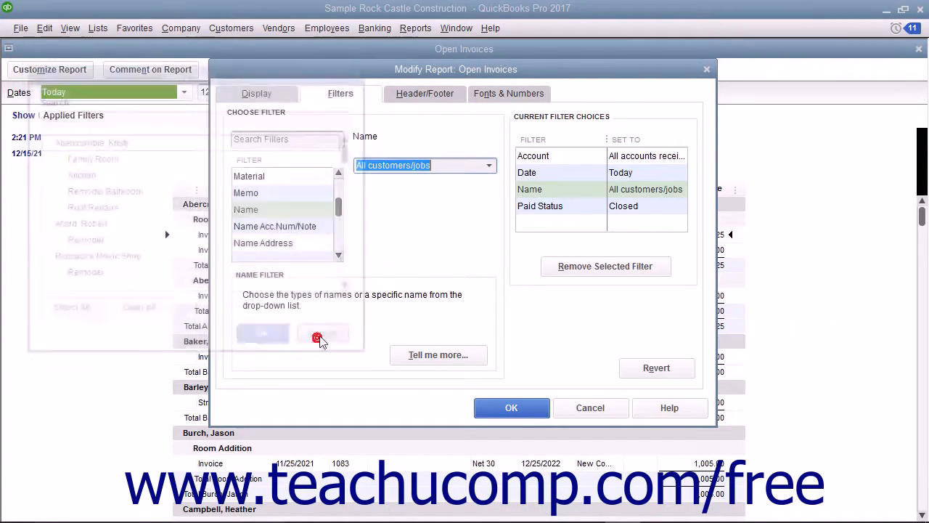
pyautogui.click(522, 207)
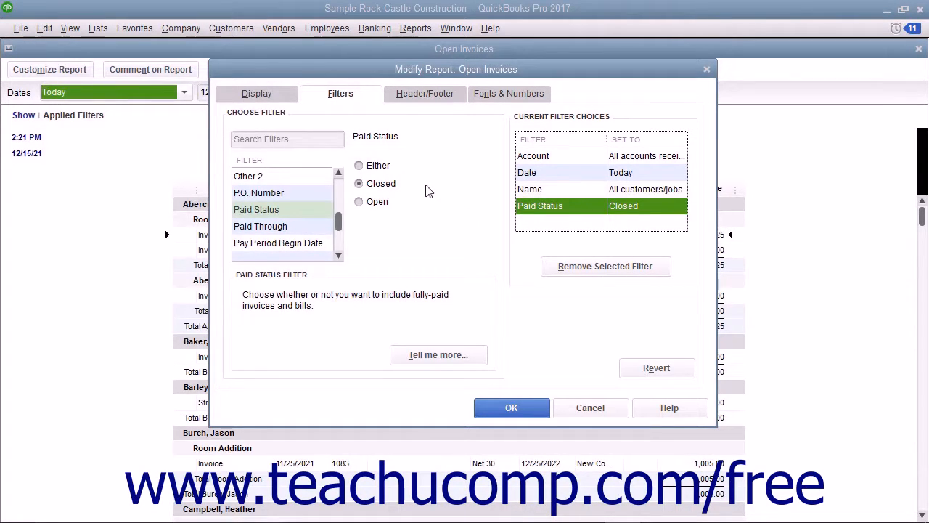
# Add a Paid Through filter limited to Today (12/15/2021) and view its help
pyautogui.click(287, 228)
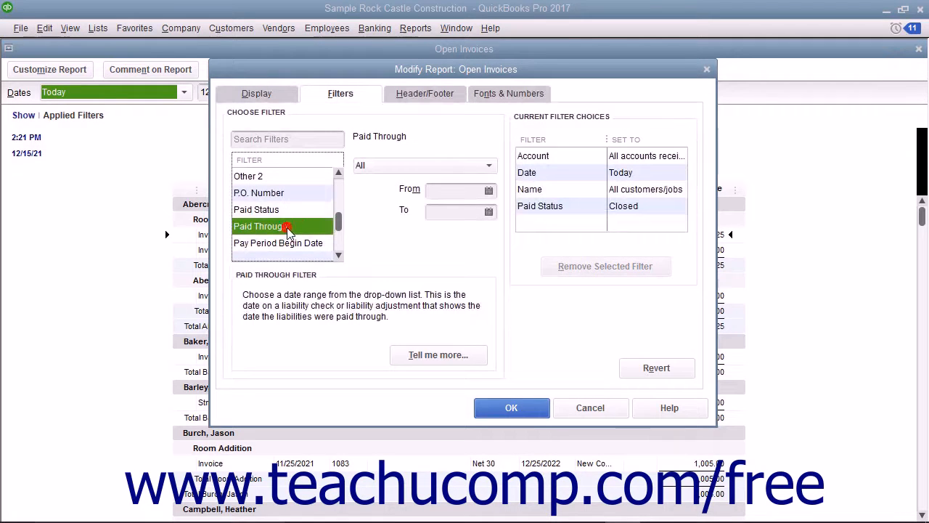
pyautogui.click(396, 166)
pyautogui.click(389, 199)
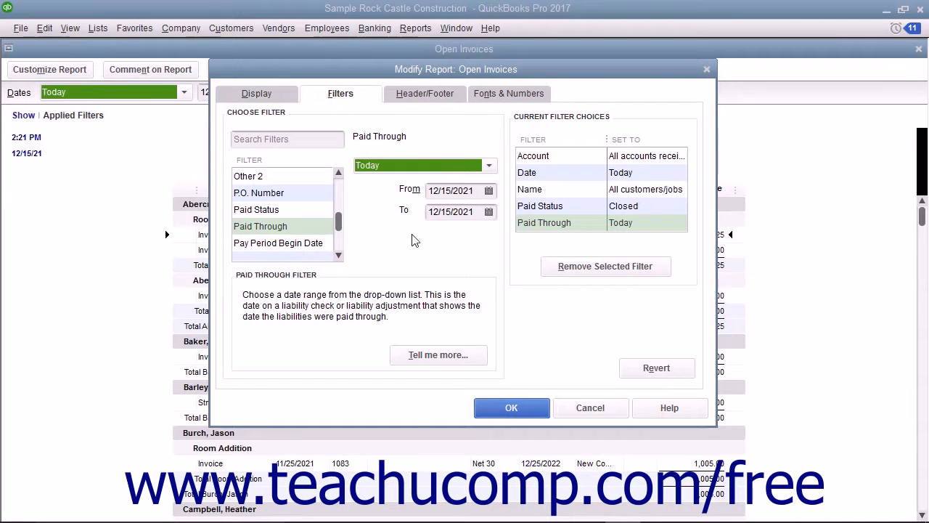
pyautogui.click(433, 360)
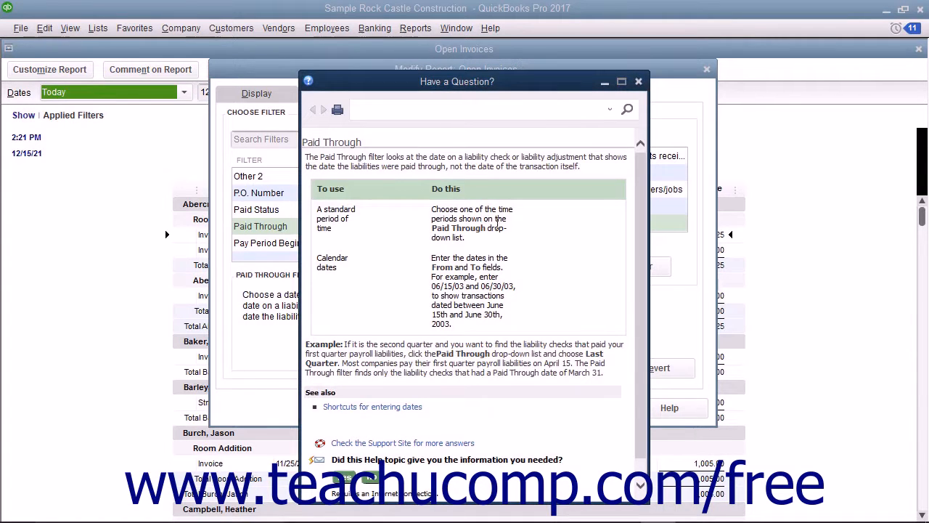
pyautogui.click(638, 82)
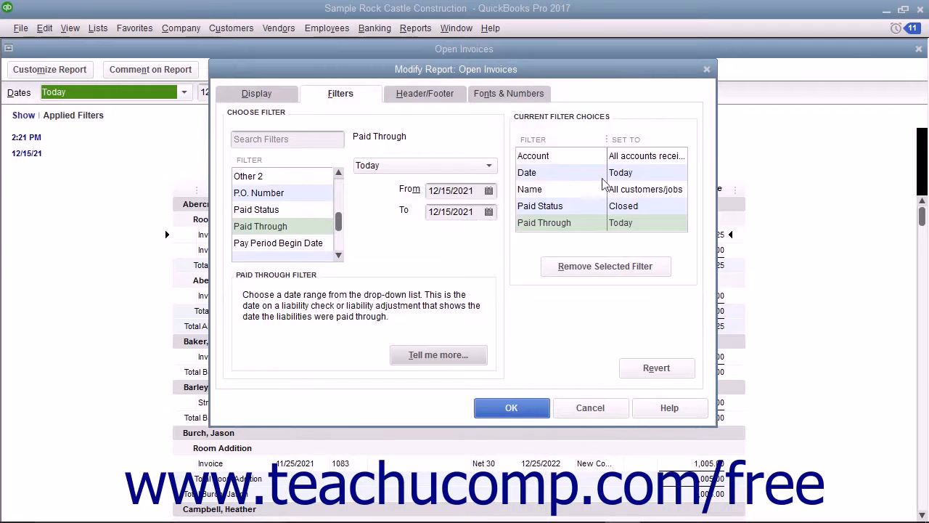
# Remove the Paid Through filter from the current filter choices, leaving header/footer settings showing
pyautogui.click(566, 226)
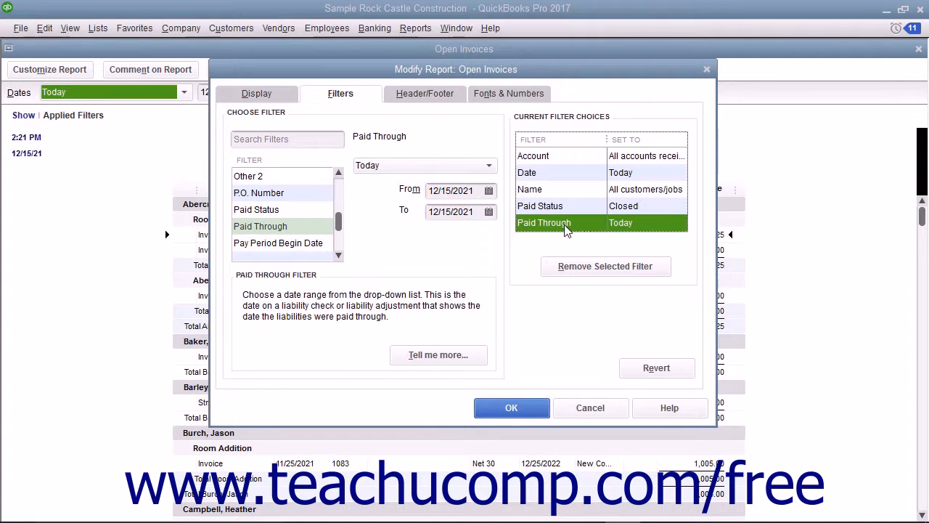
pyautogui.click(574, 267)
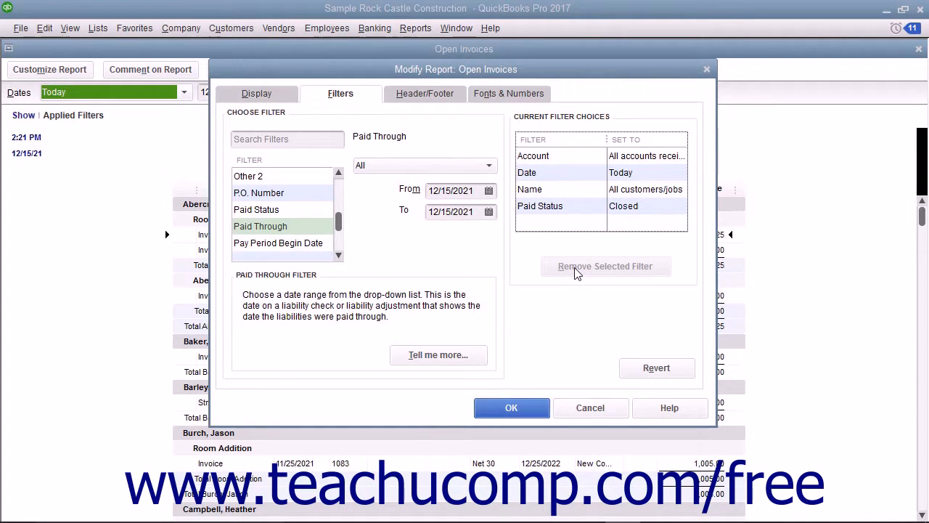
pyautogui.click(290, 95)
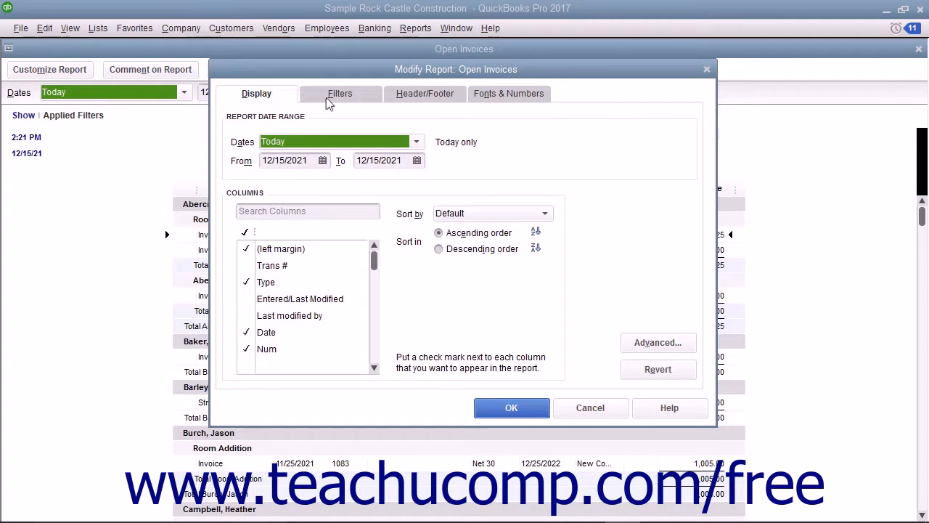
pyautogui.click(327, 103)
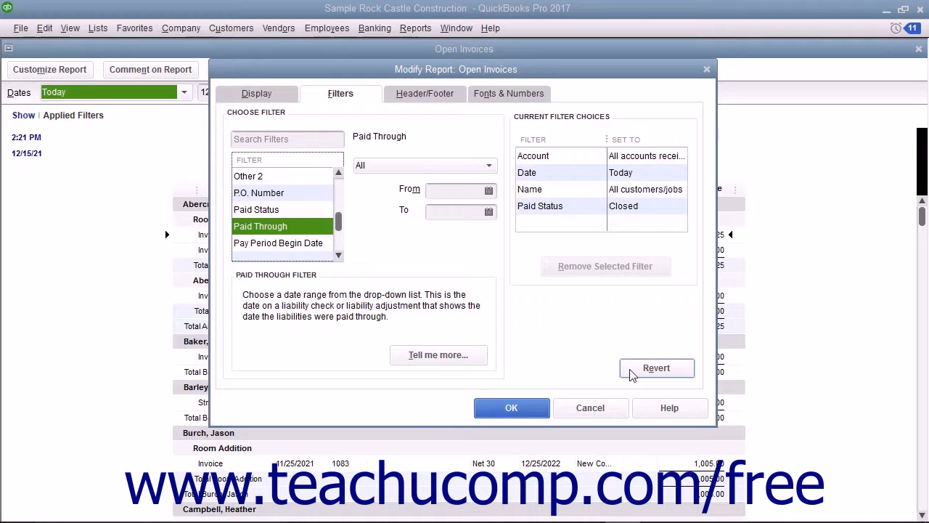
pyautogui.click(449, 98)
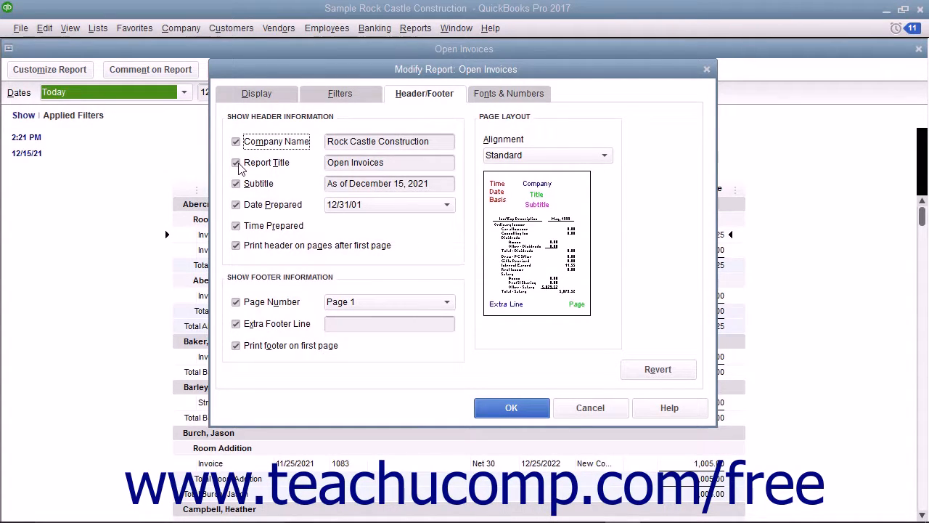
# Change the report title from 'Open Invoices' to 'Closed Invoices', keeping Standard alignment
pyautogui.moveTo(351, 163); pyautogui.dragTo(289, 164)
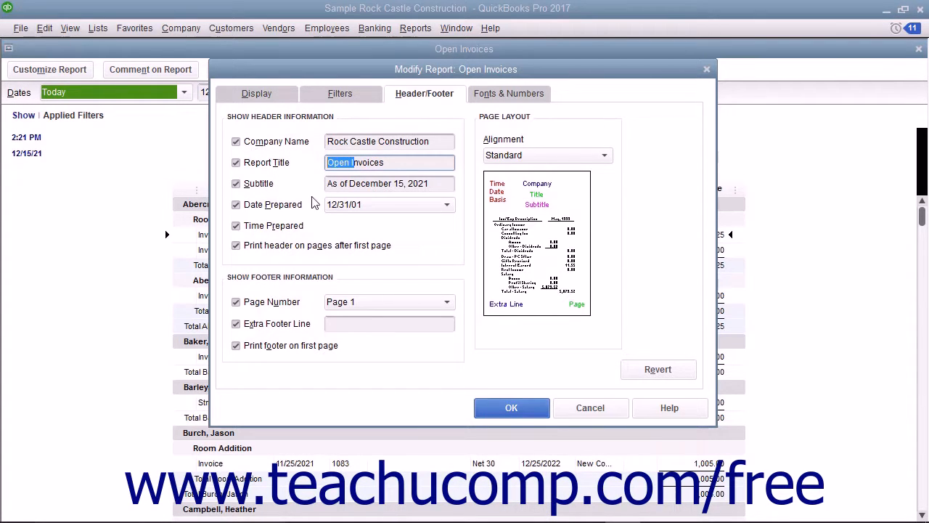
pyautogui.write('Closed')
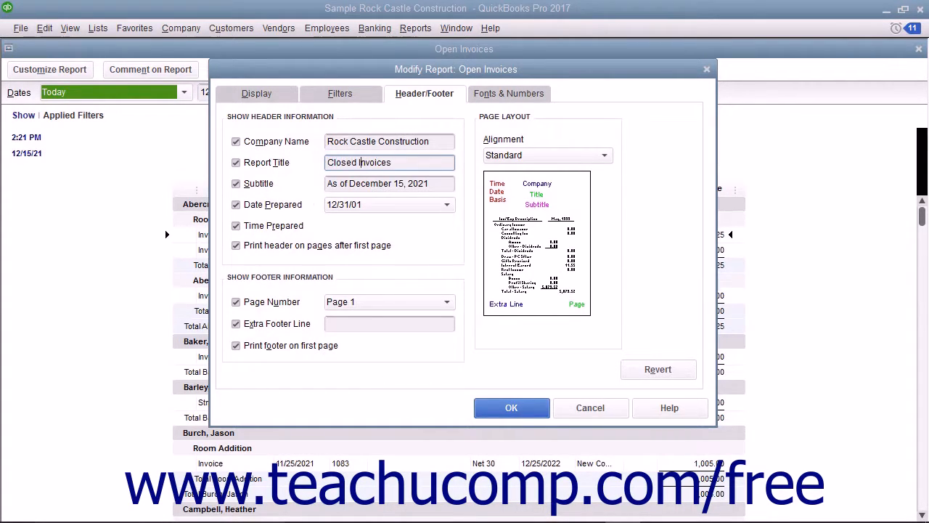
pyautogui.click(283, 277)
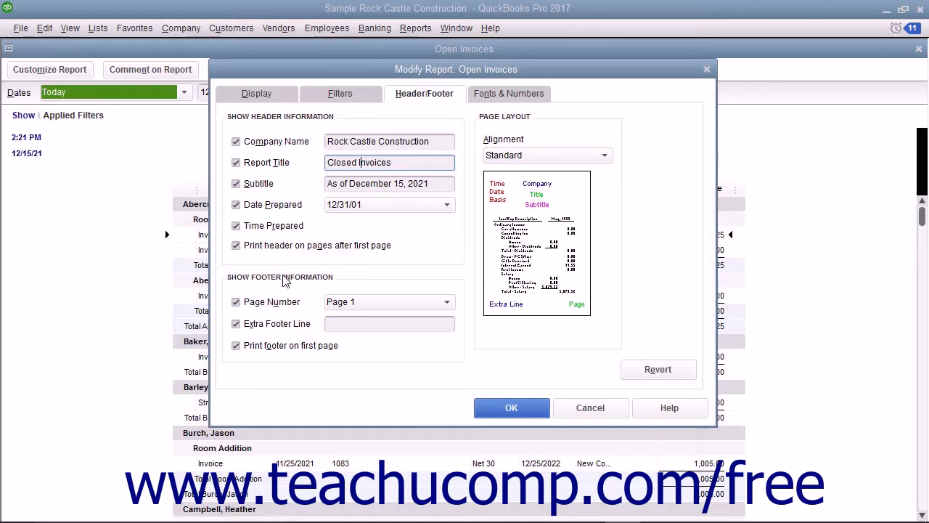
pyautogui.click(606, 155)
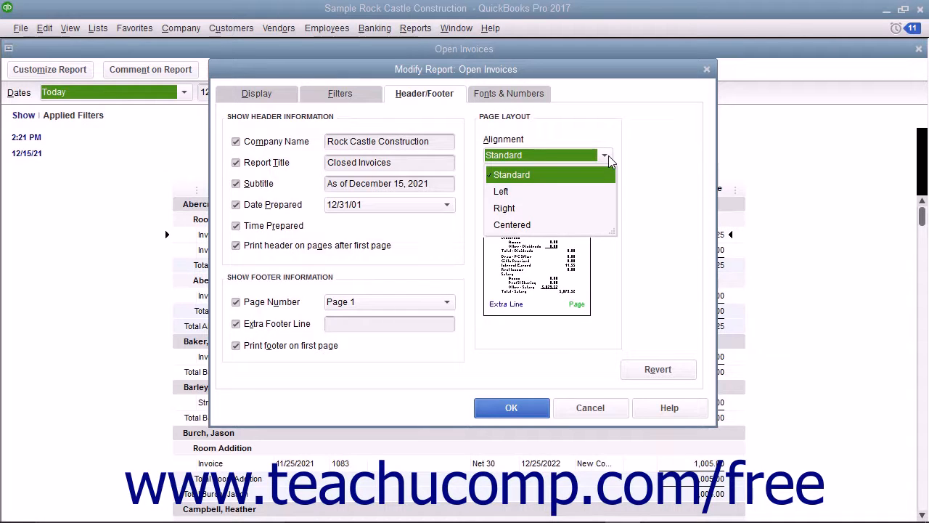
pyautogui.click(608, 156)
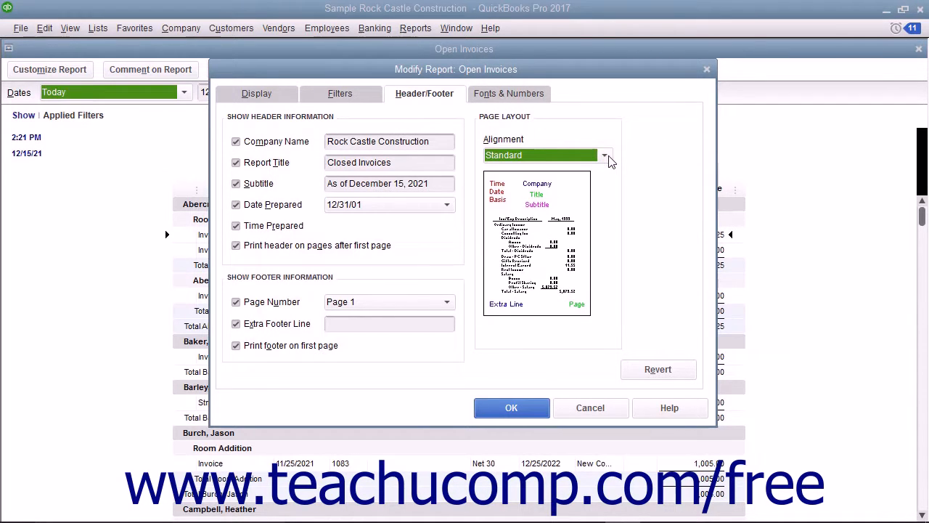
pyautogui.click(541, 101)
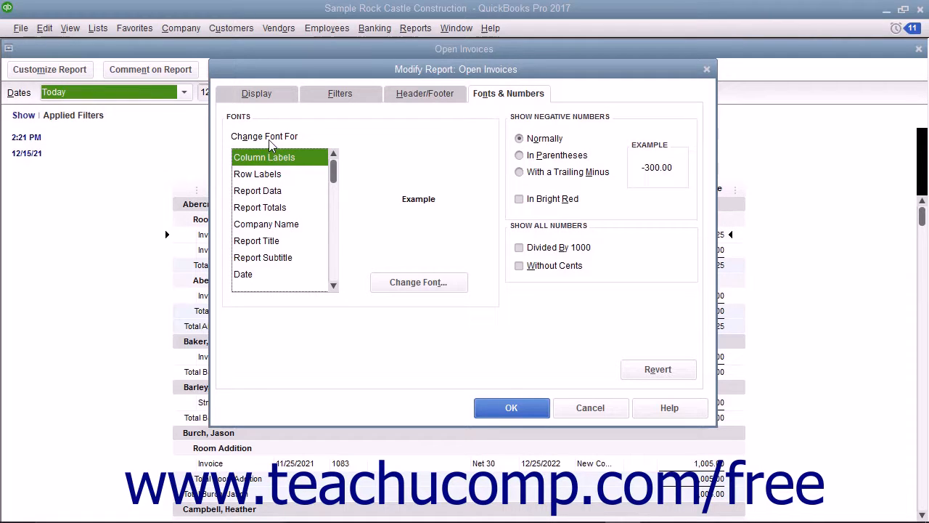
# Make the Report Title font colour Silver without changing related fonts
pyautogui.click(268, 248)
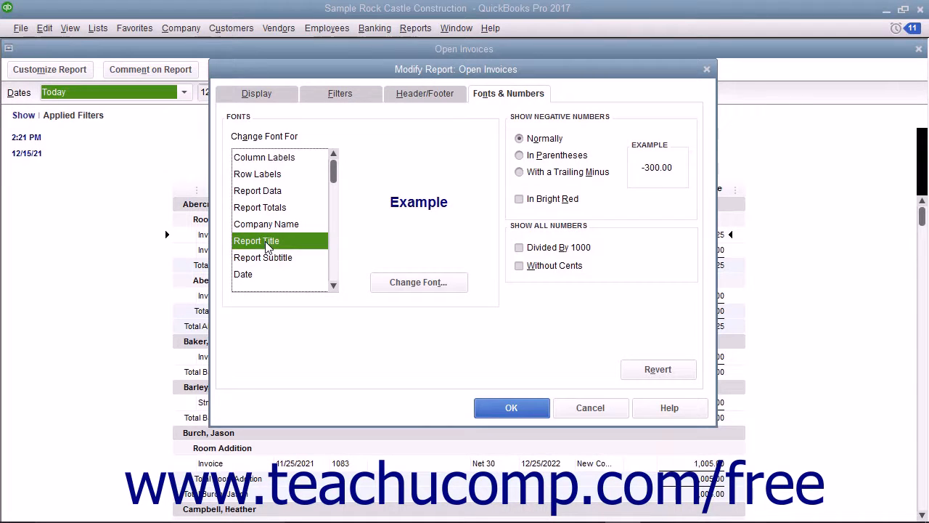
pyautogui.click(392, 235)
pyautogui.click(400, 283)
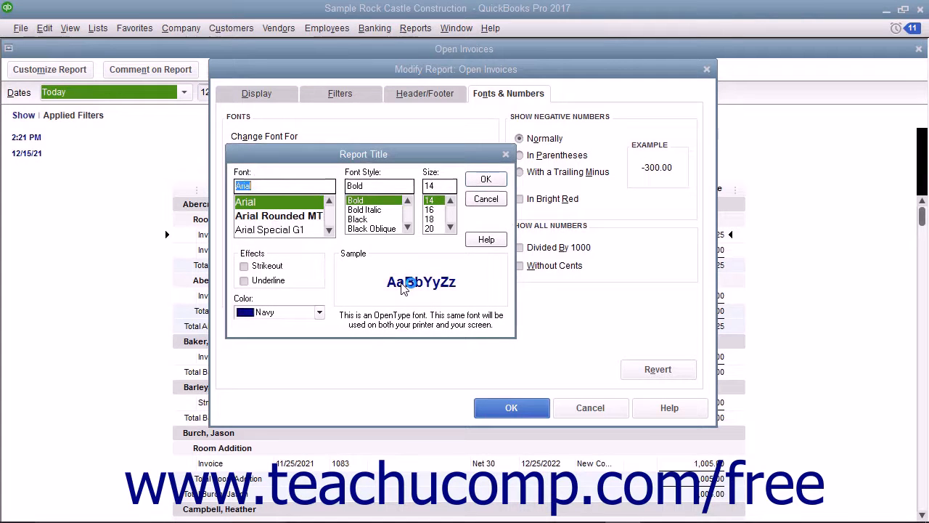
pyautogui.click(320, 313)
pyautogui.scroll(2, 312, 327)
pyautogui.click(259, 403)
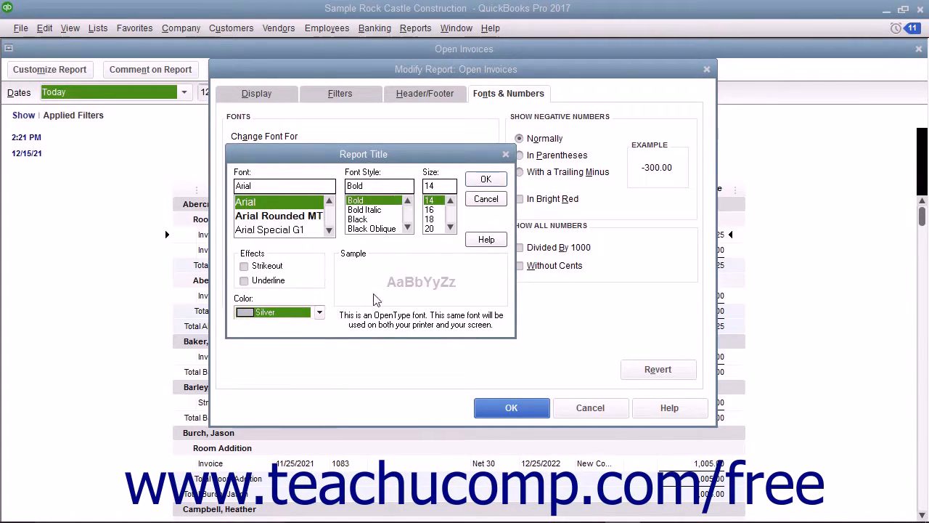
pyautogui.click(485, 181)
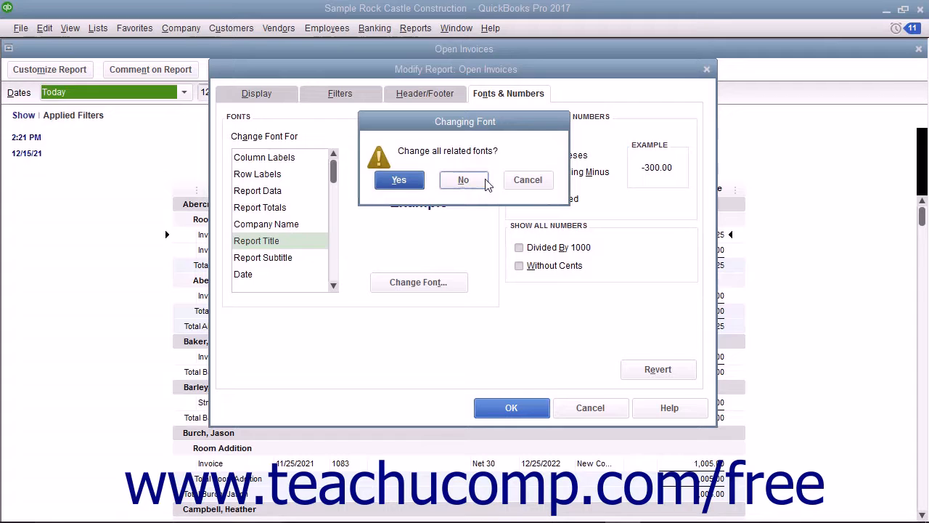
pyautogui.click(485, 183)
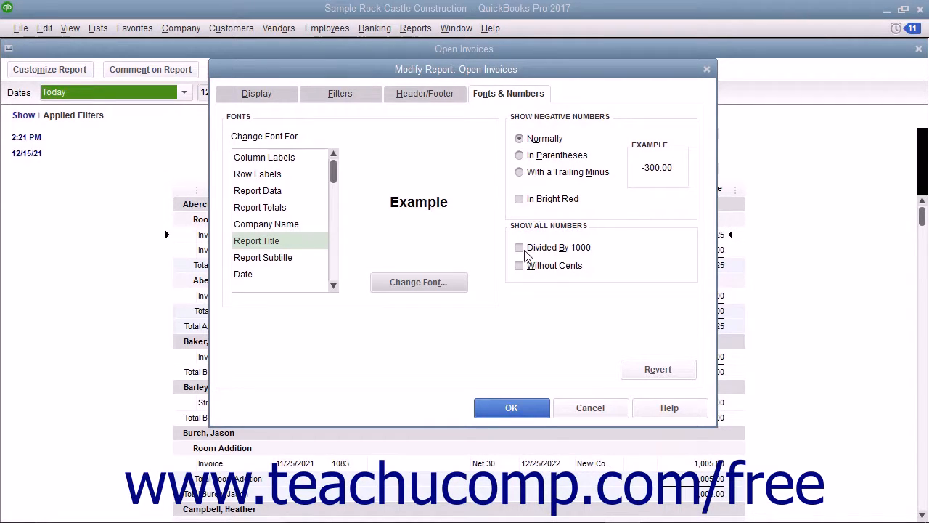
# Apply the customizations so the report reads Closed Invoices, then reopen filters via the Account chip
pyautogui.click(511, 408)
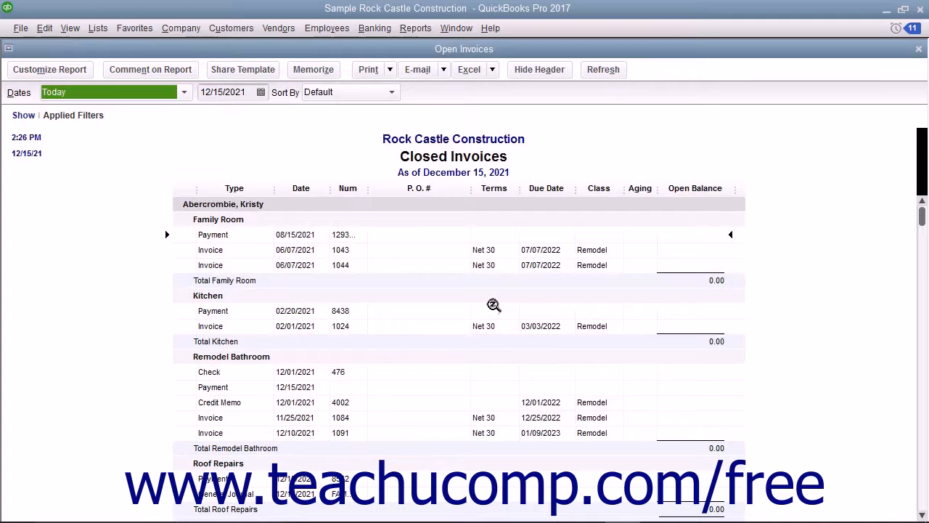
pyautogui.click(24, 118)
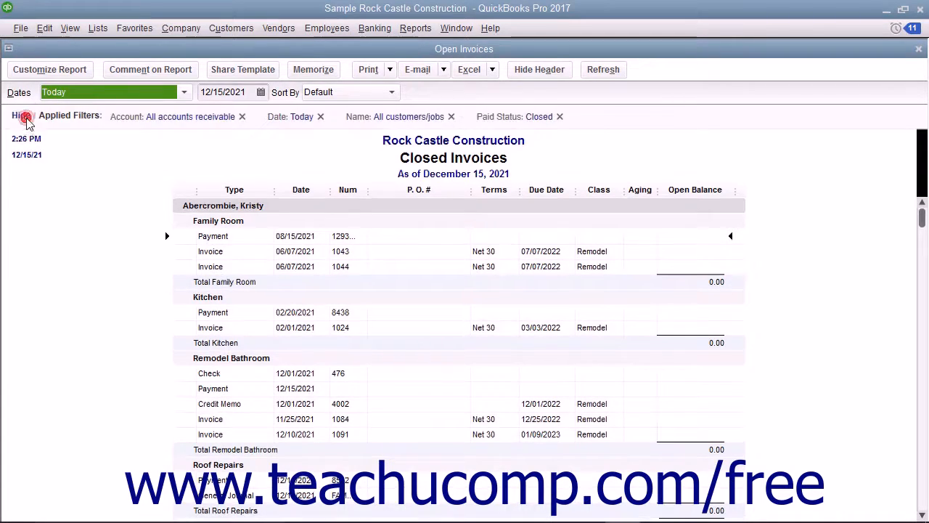
pyautogui.click(203, 125)
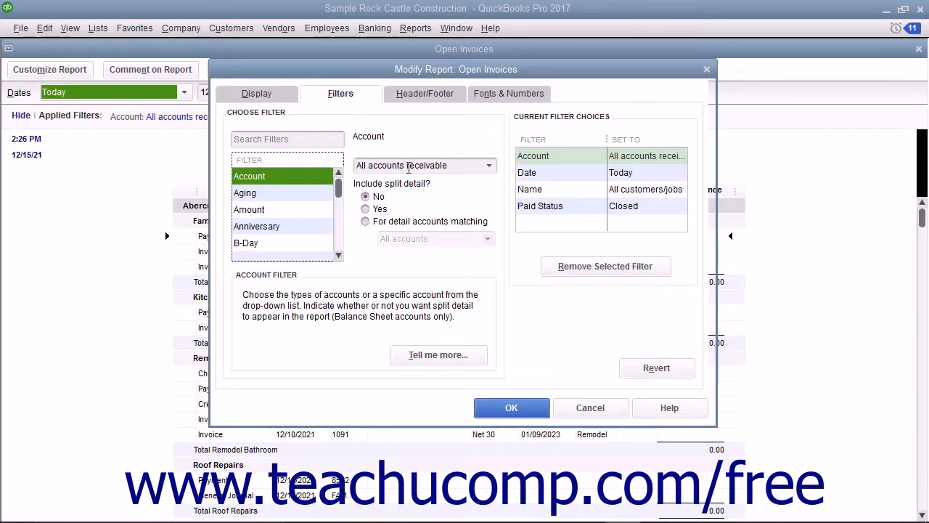
# Drop the Date: Today filter so the report covers All Transactions, then hide the filter list
pyautogui.click(501, 409)
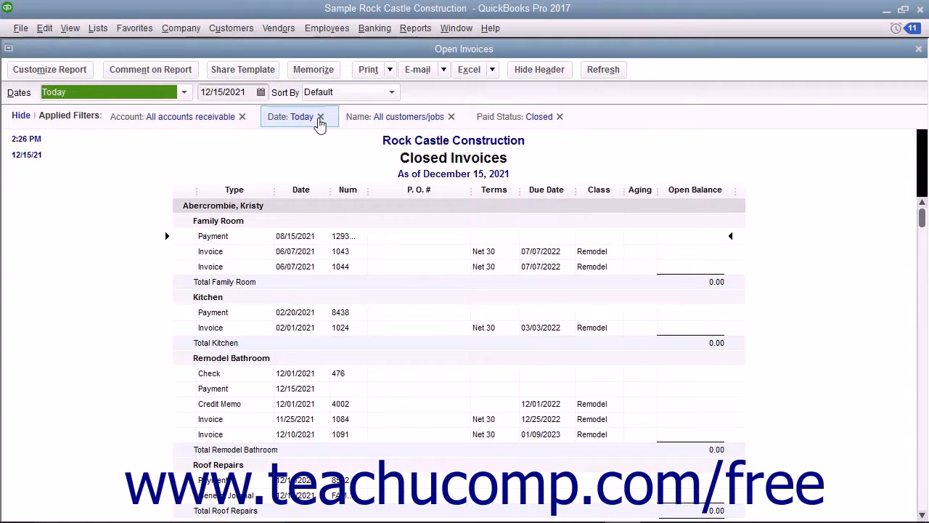
pyautogui.click(320, 116)
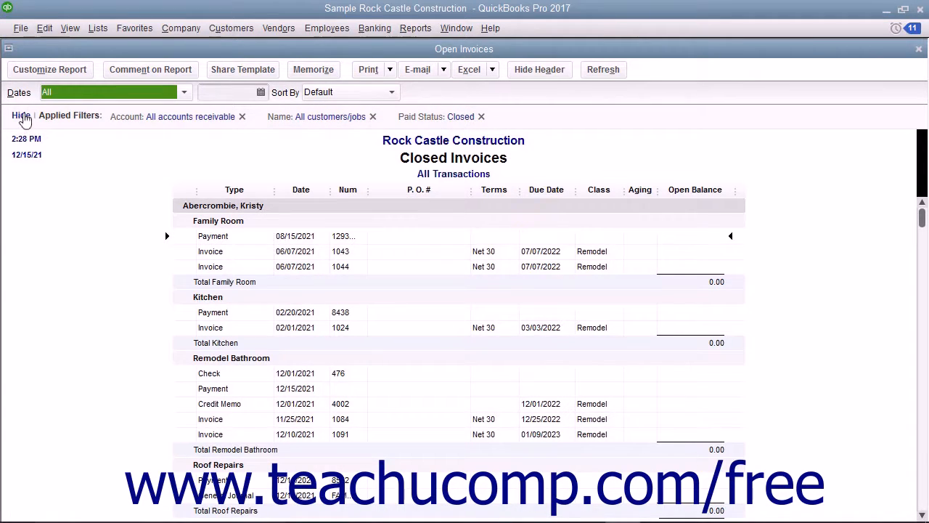
pyautogui.click(22, 118)
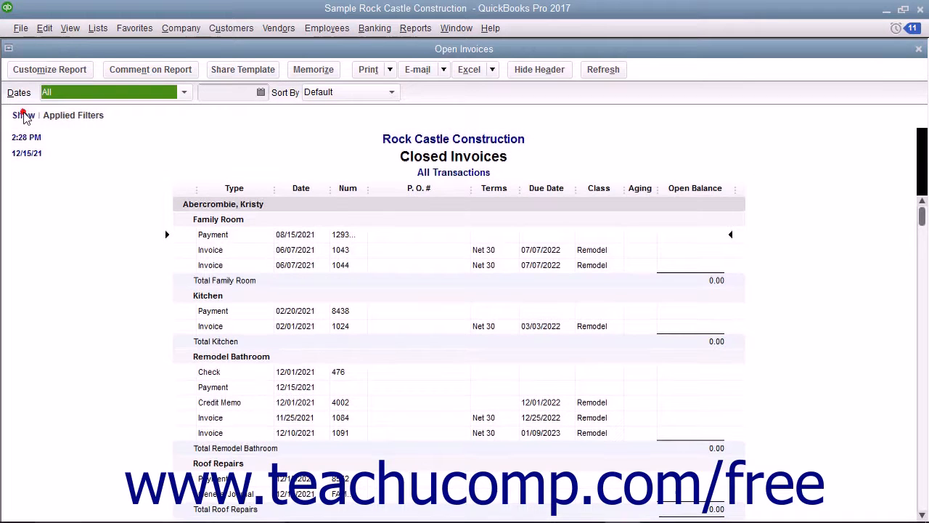